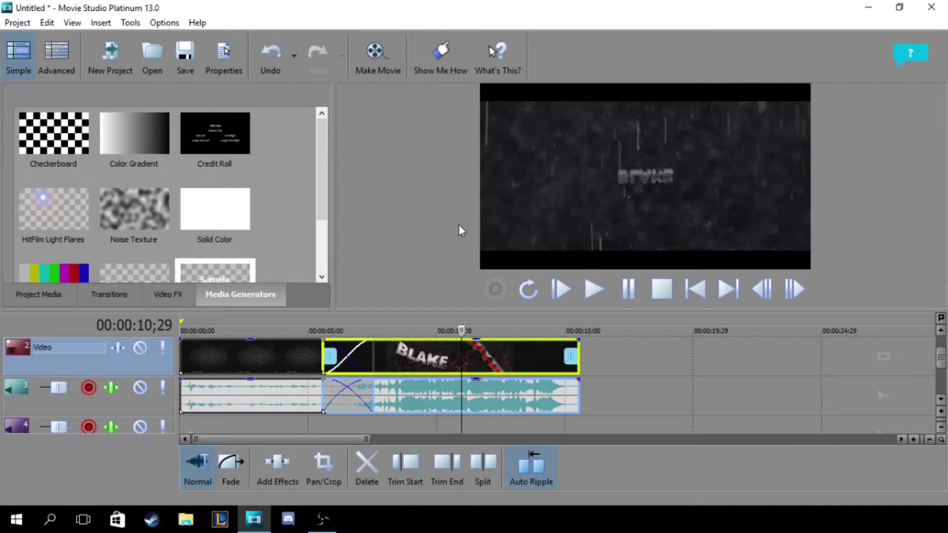
Play the project from its start to preview the first clip, and set the playback position at about 00:00:02;02.
click(237, 329)
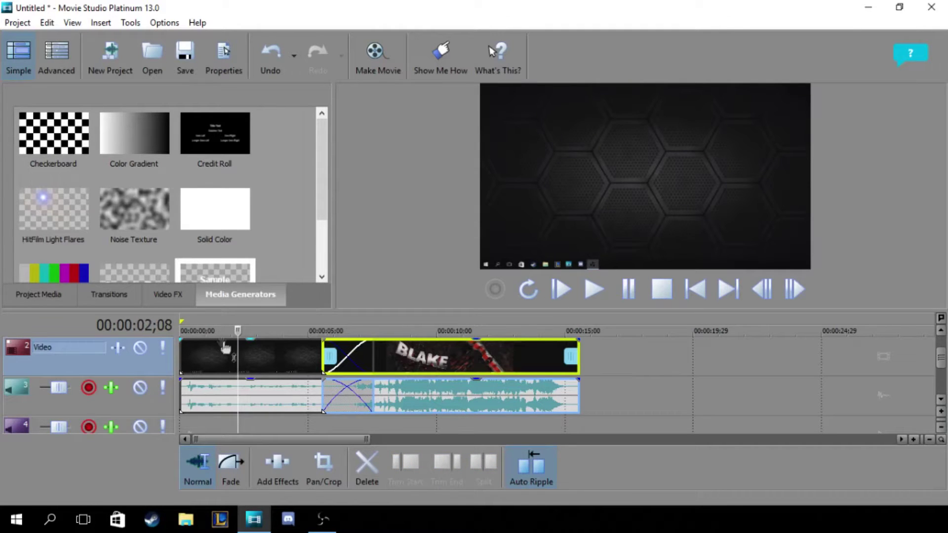
drag(237, 330, 181, 330)
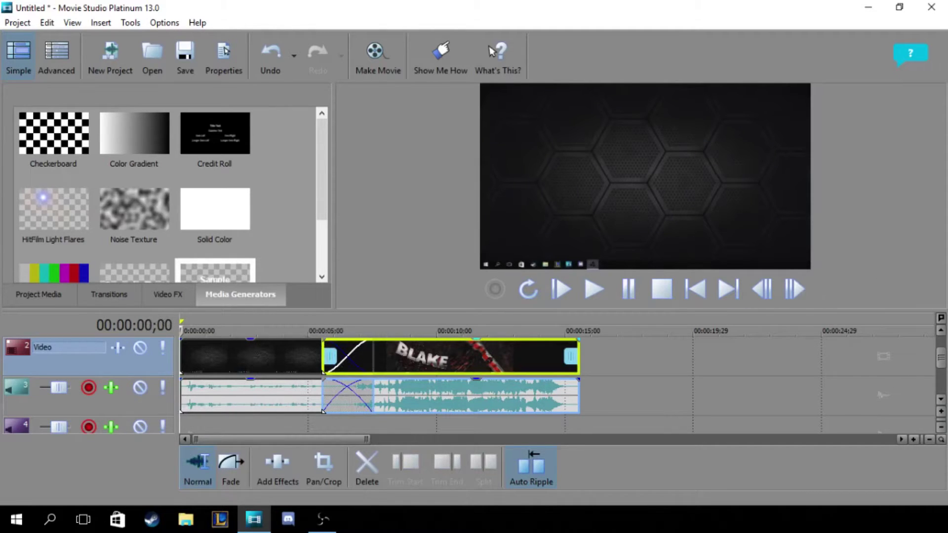
scroll(941, 366, up, 1)
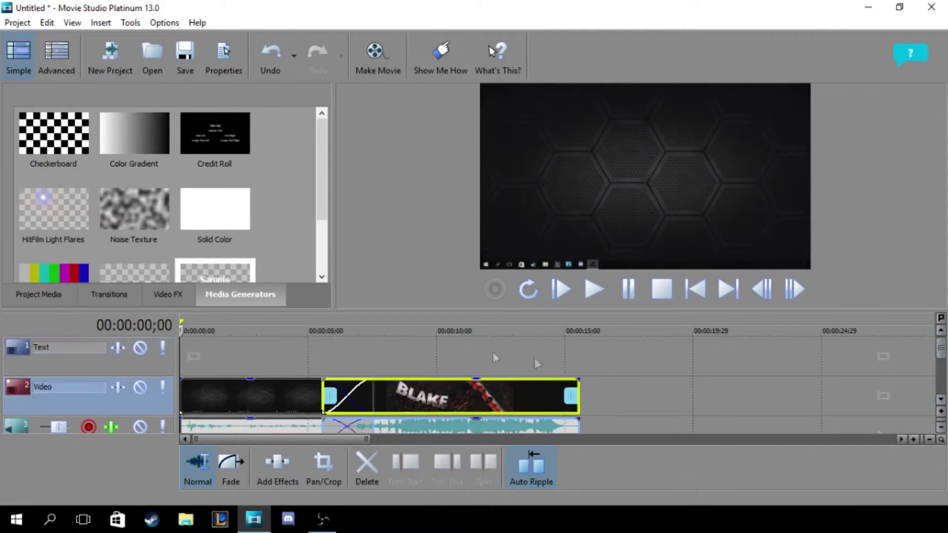
click(593, 289)
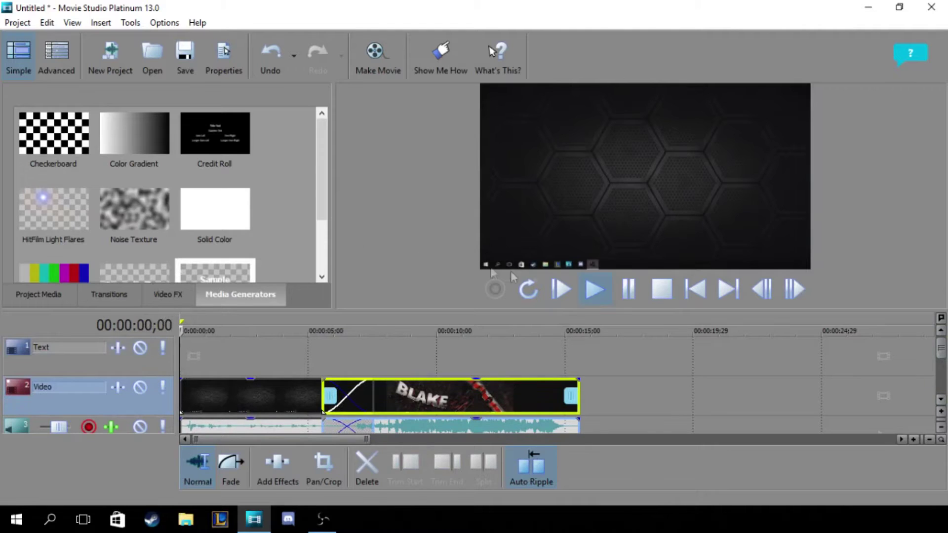
click(629, 290)
click(232, 331)
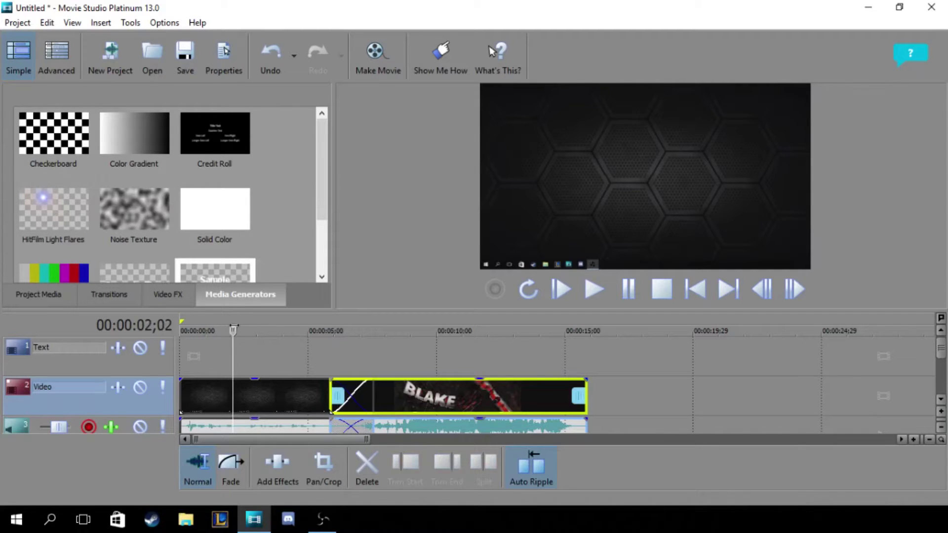
Add a (Legacy) Text event to the Text track and replace its sample text with "Hello".
scroll(114, 215, down, 1)
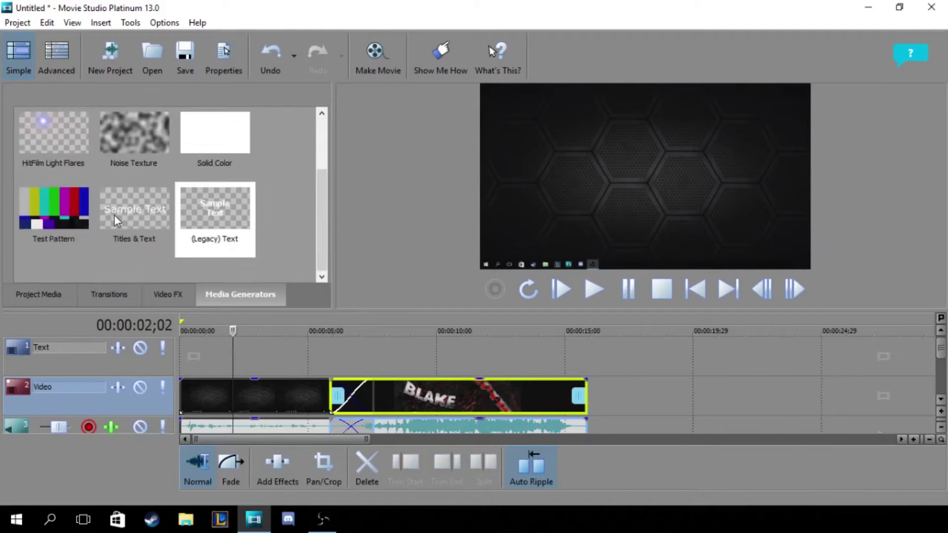
double_click(206, 250)
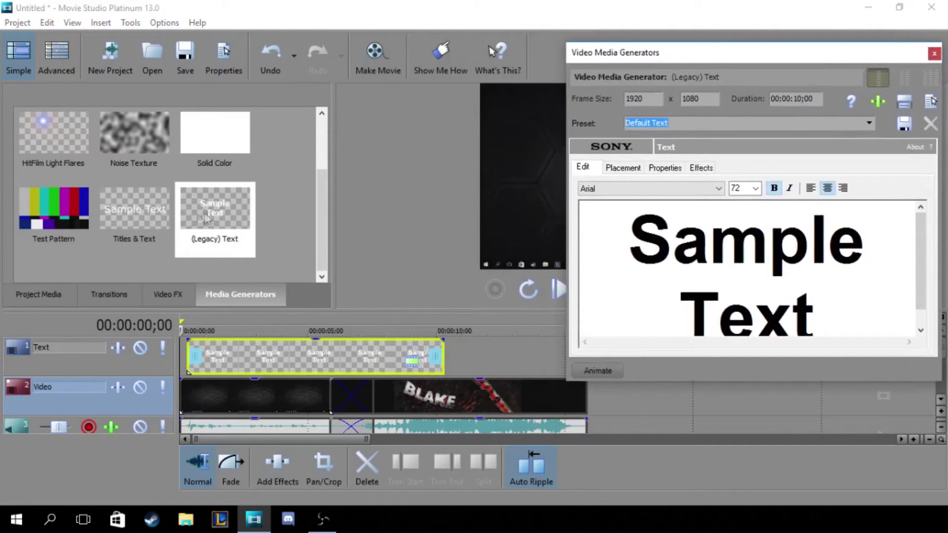
drag(834, 303, 590, 164)
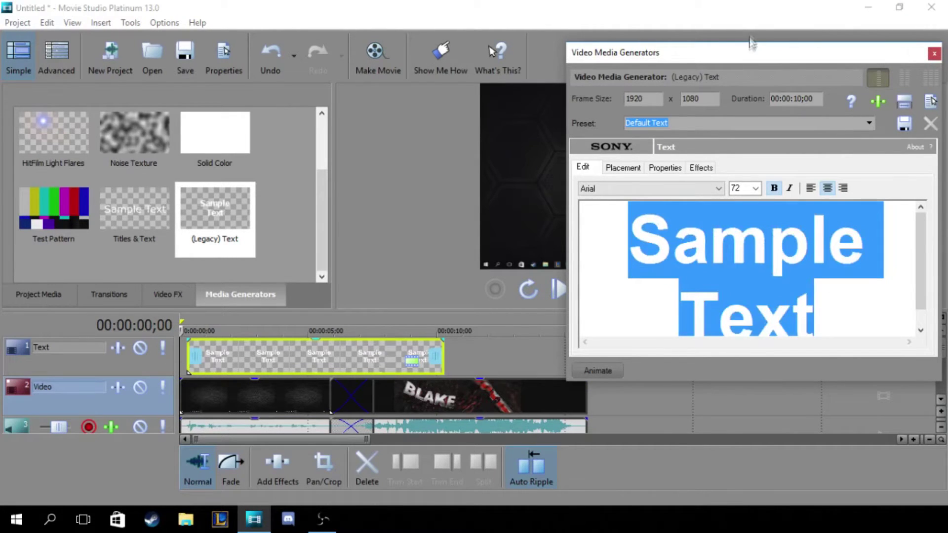
drag(760, 51, 466, 51)
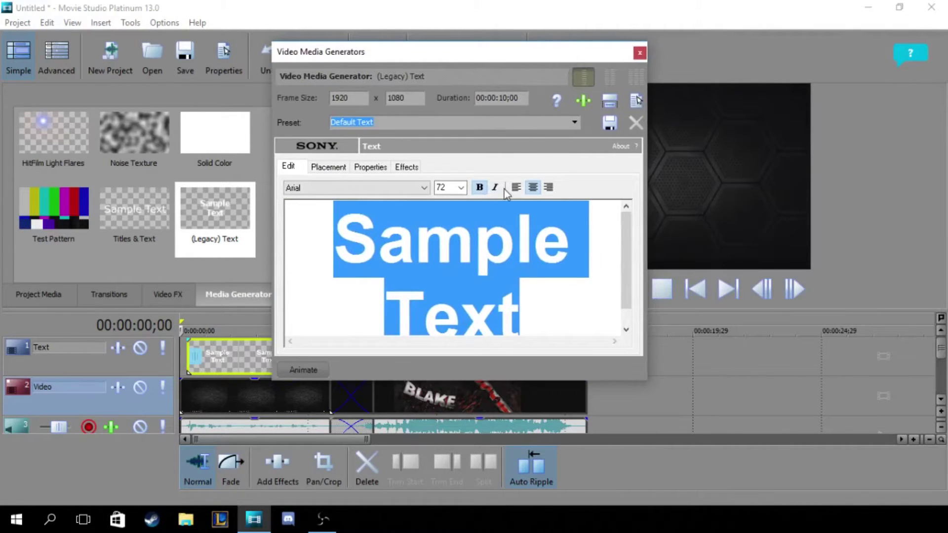
text(Hello)
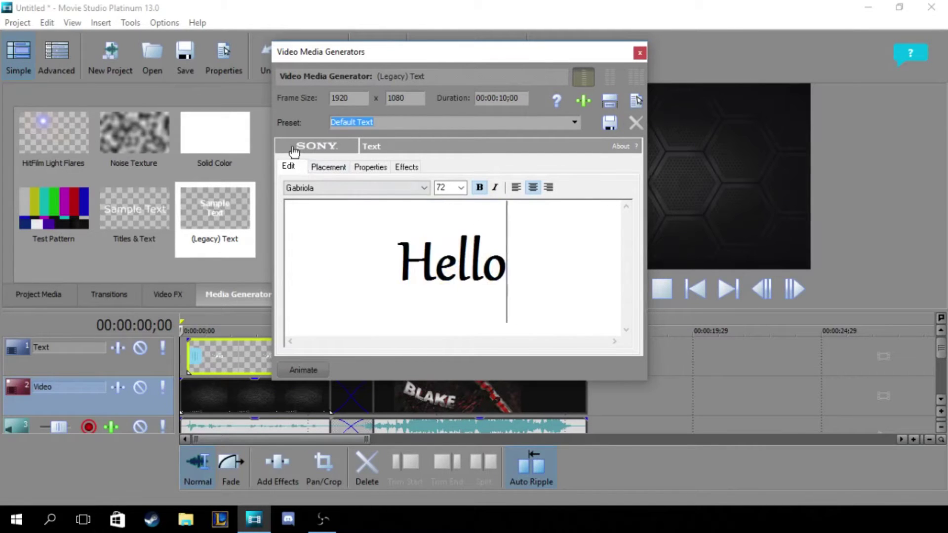
Set the font of the Hello text to Feast of Flesh BB.
click(326, 188)
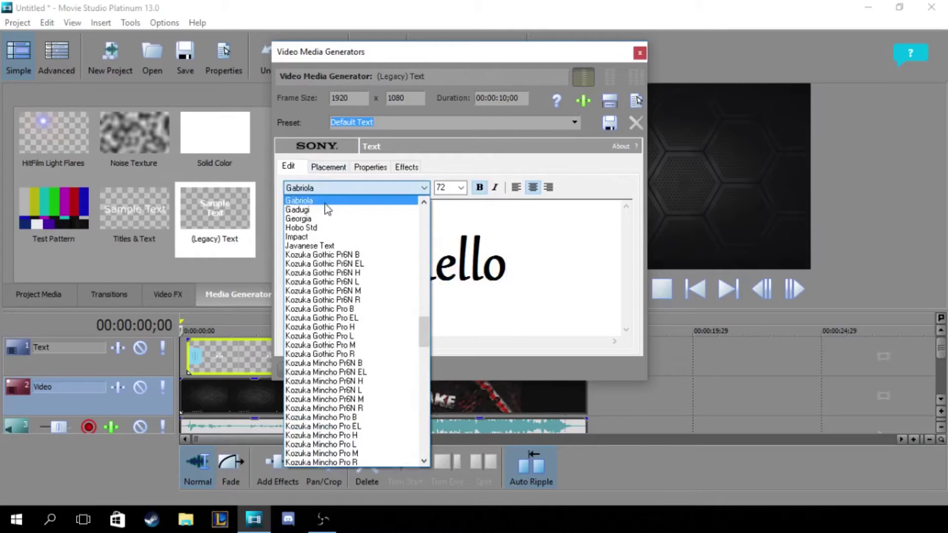
scroll(324, 203, up, 2)
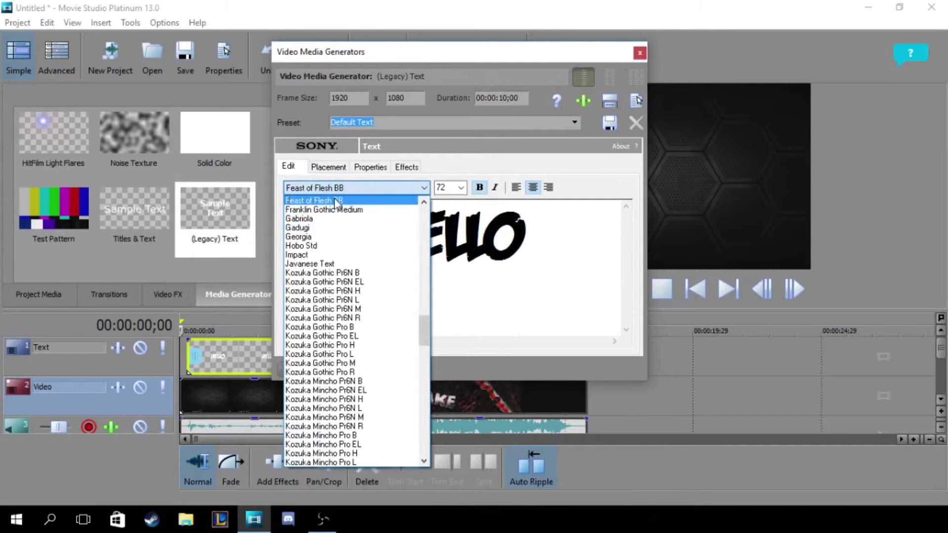
click(335, 200)
drag(569, 218, 382, 233)
click(596, 256)
click(461, 188)
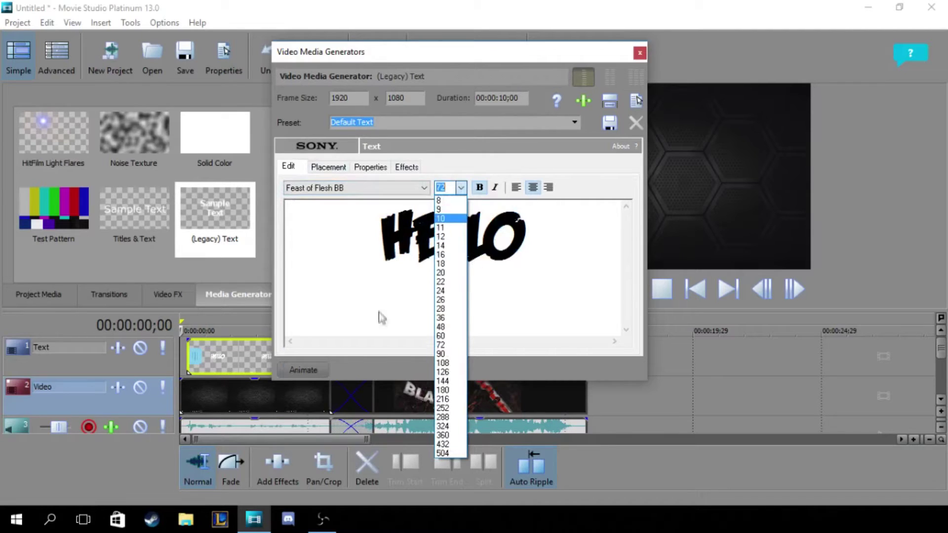
click(339, 187)
drag(586, 267, 385, 210)
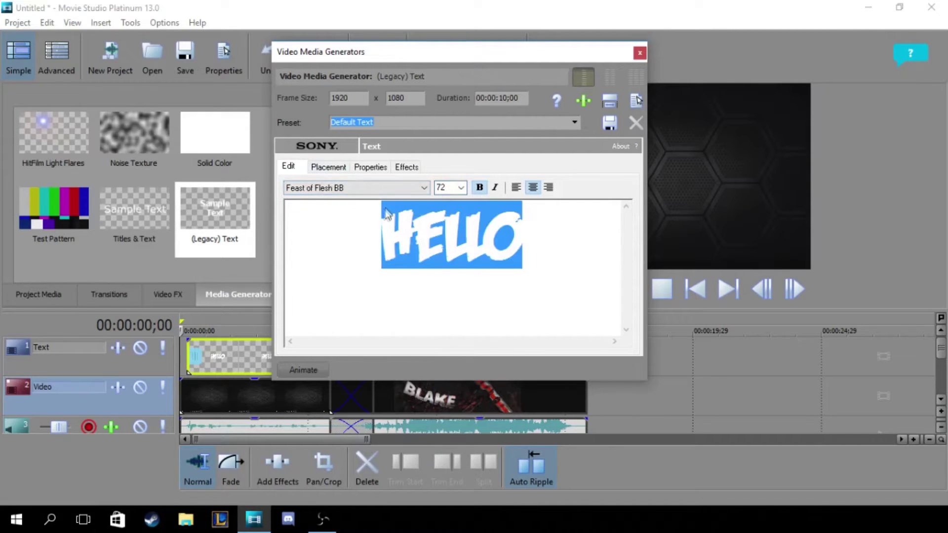
Place the text at the bottom centre of the frame, about Y 0.70, and give it a feathered black outline with width 1.000.
click(335, 168)
drag(366, 281, 367, 314)
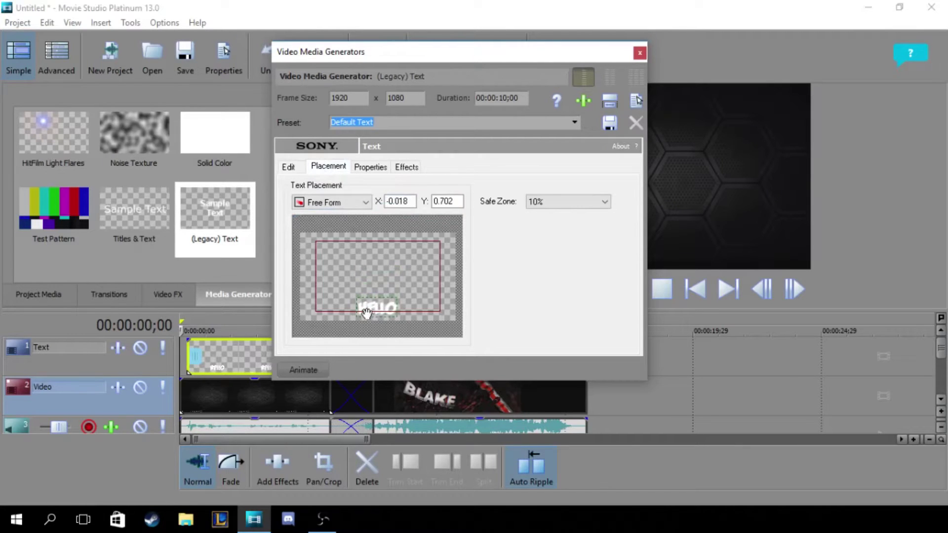
click(403, 169)
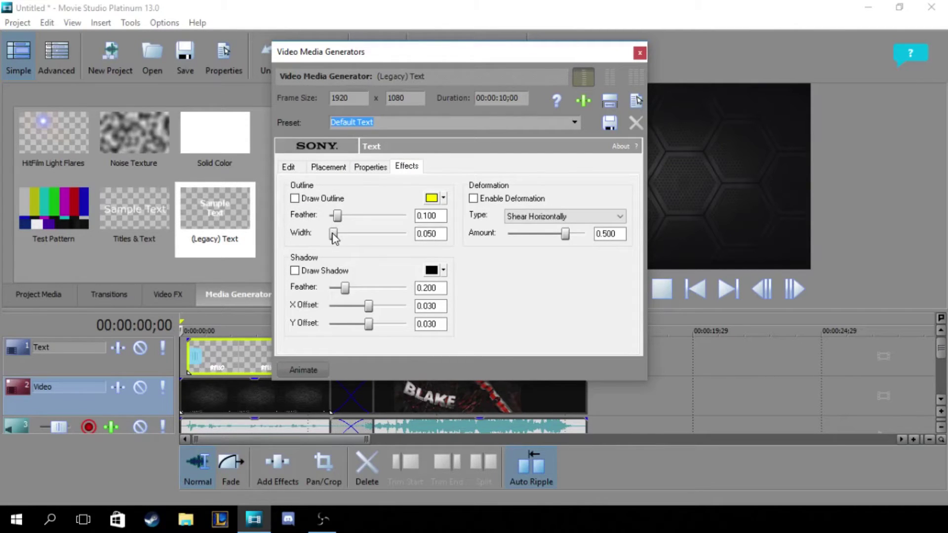
drag(337, 232, 407, 233)
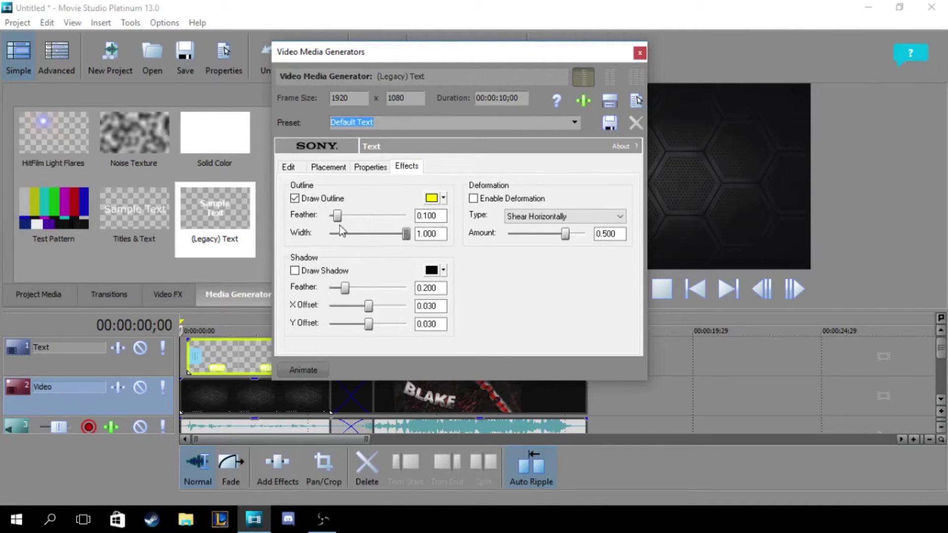
drag(339, 220, 352, 223)
click(432, 199)
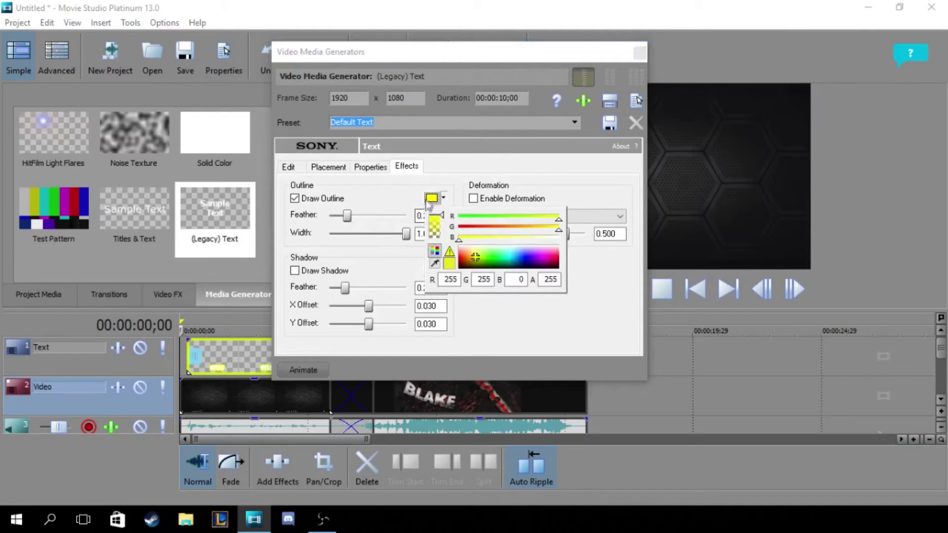
drag(471, 258, 440, 296)
click(538, 329)
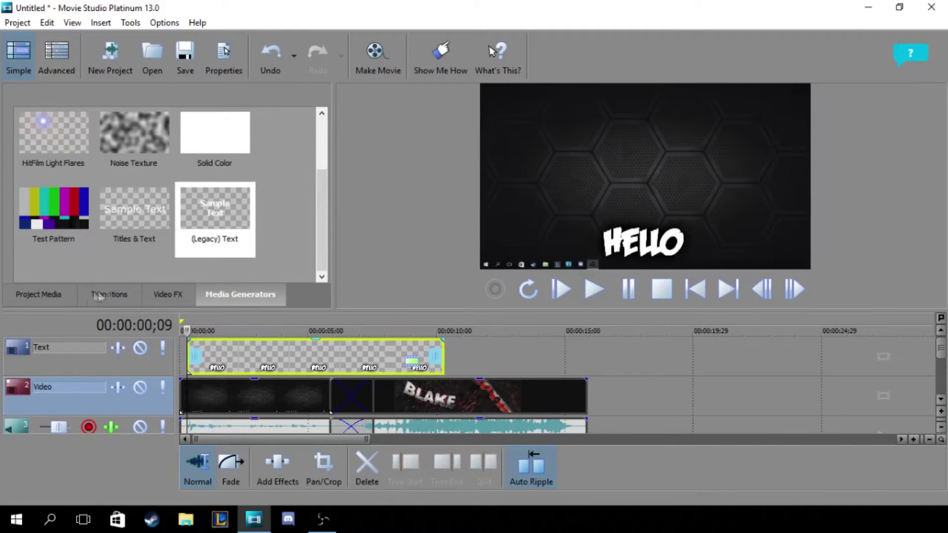
Trim the end of the HELLO text event to about 00:00:00;21.
drag(443, 363, 199, 363)
scroll(228, 387, up, 6)
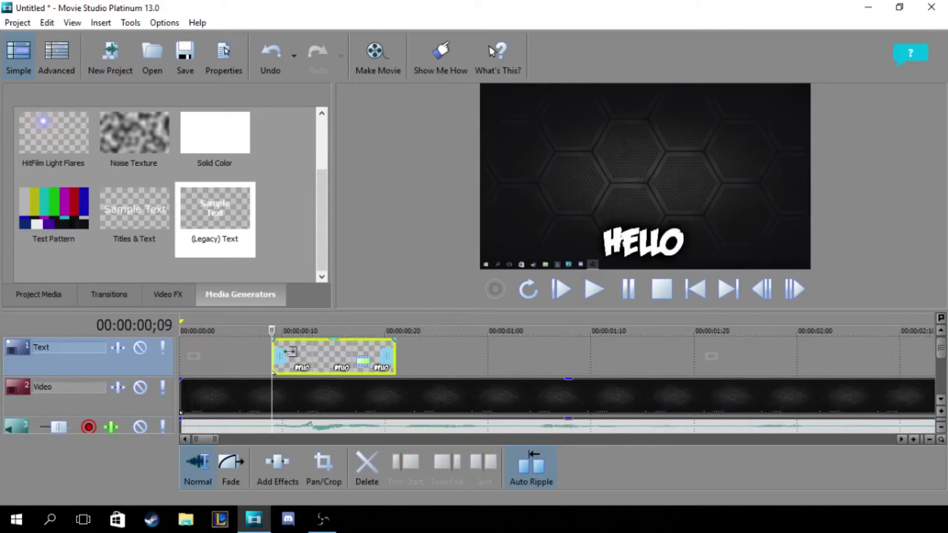
scroll(357, 401, up, 3)
scroll(356, 400, down, 1)
scroll(356, 401, up, 2)
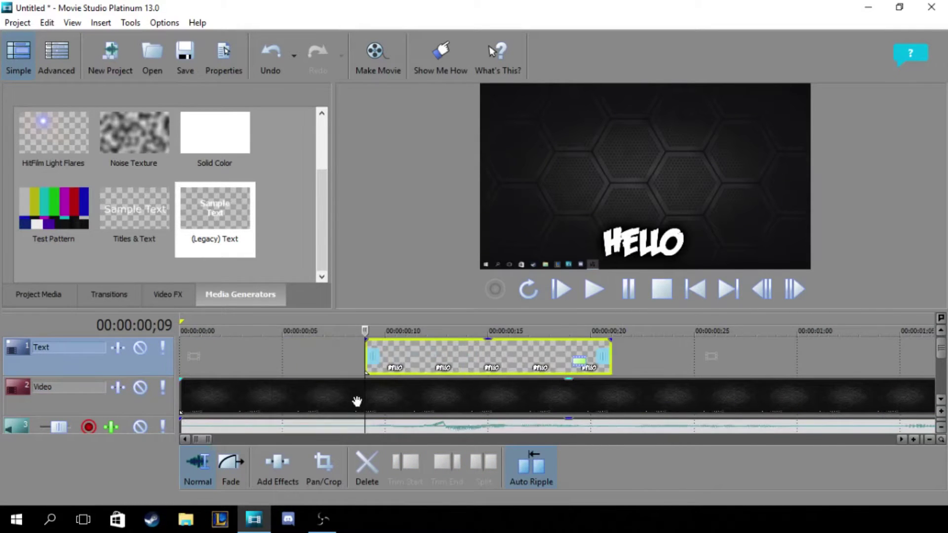
scroll(351, 405, down, 1)
Animate the generated text with a keyframe at 00:00:00;14 that changes the wording to EVERYONE.
click(603, 356)
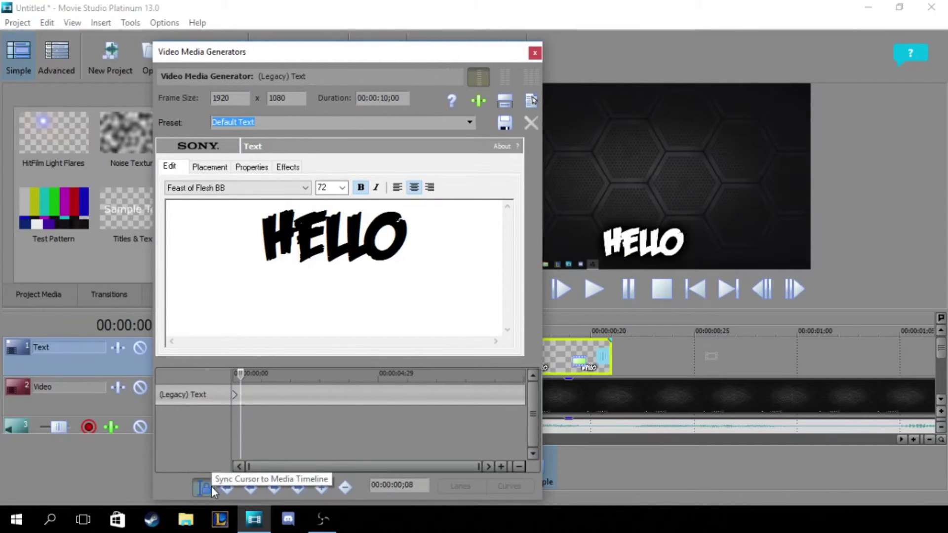
drag(240, 374, 473, 371)
click(230, 381)
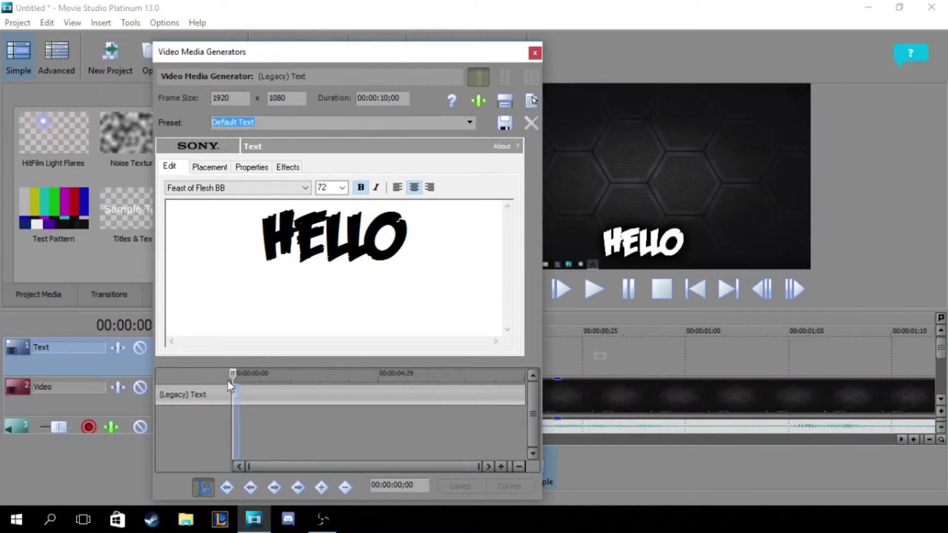
drag(449, 45, 415, 52)
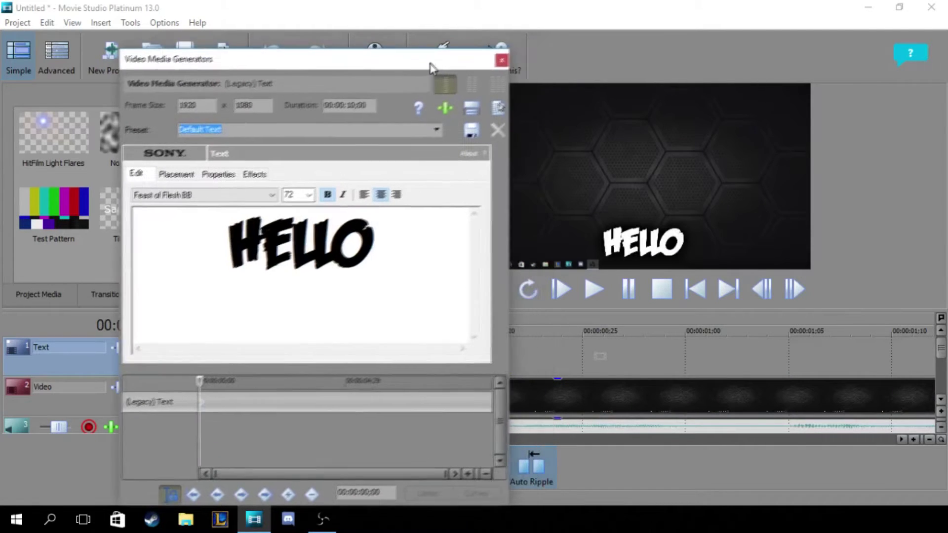
click(623, 293)
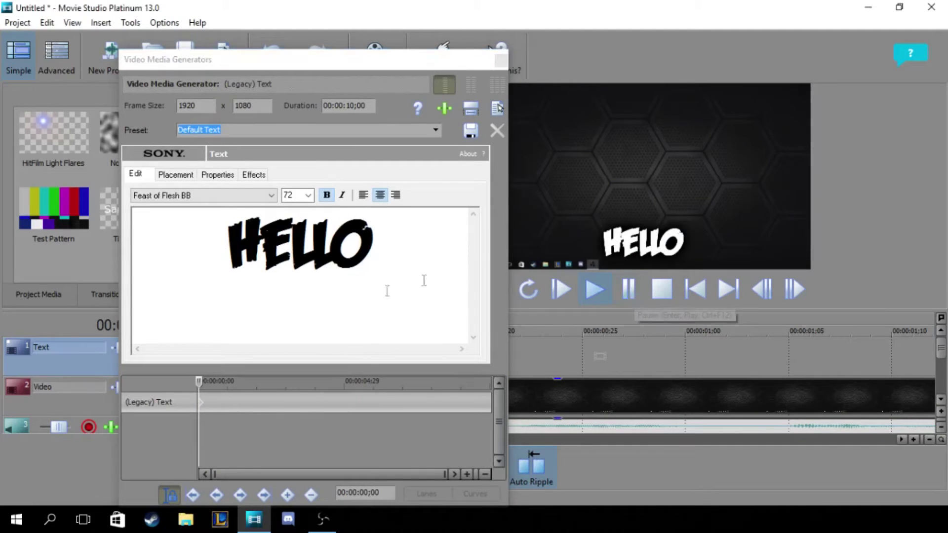
mouse_move(200, 381)
mouse_down()
mouse_move(226, 386)
mouse_move(212, 381)
mouse_up()
click(211, 385)
drag(342, 296, 158, 227)
text(EVERYONE)
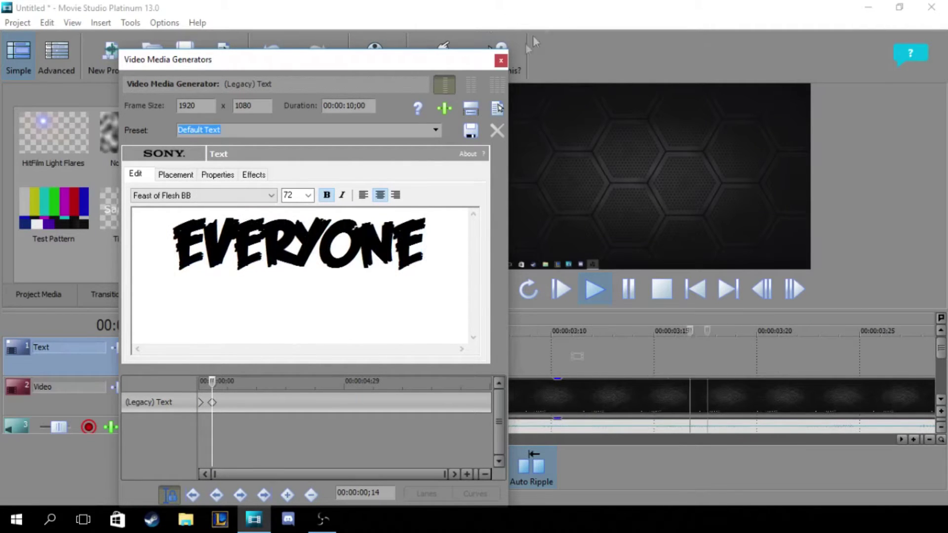
click(501, 60)
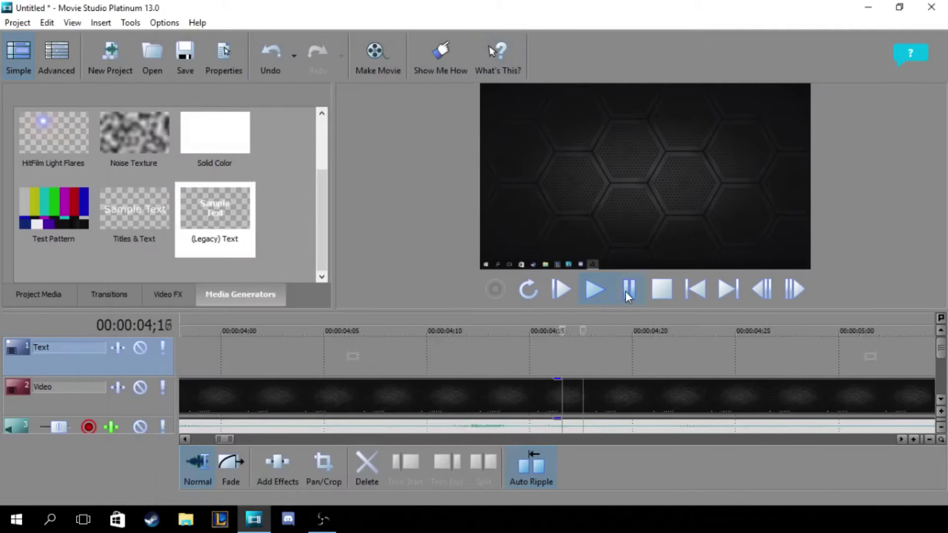
Reopen the text event's generator settings and scrub between its keyframes to check the HELLO and EVERYONE wording.
scroll(362, 384, down, 5)
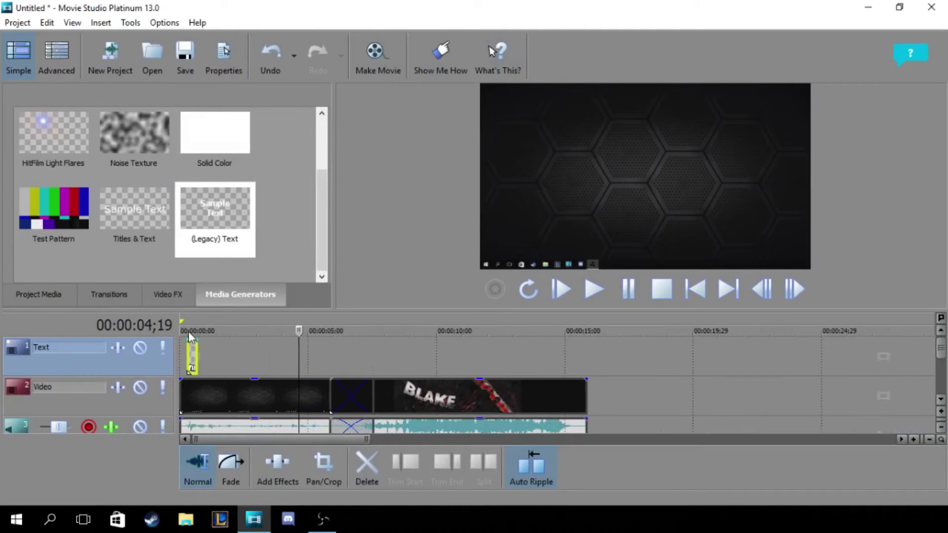
click(193, 367)
right_click(193, 368)
click(313, 110)
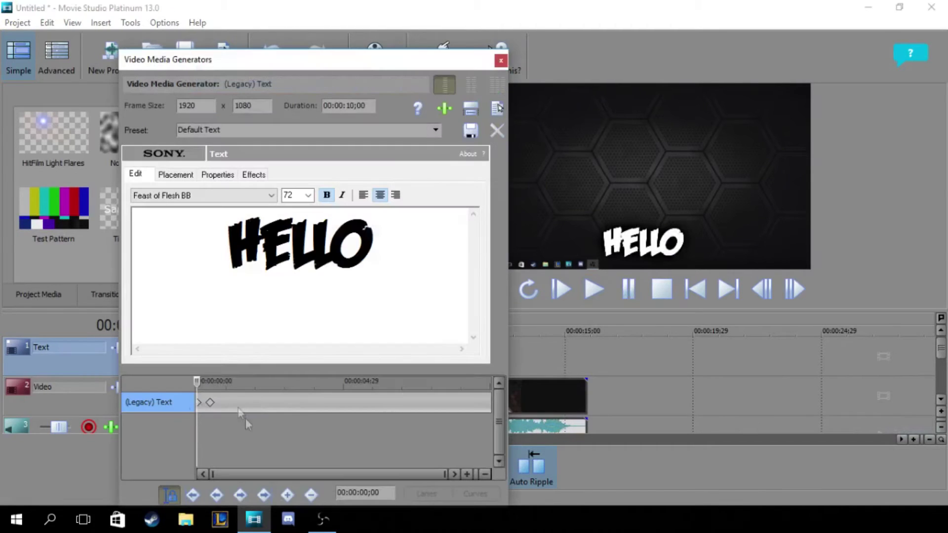
drag(195, 379, 210, 384)
drag(423, 263, 418, 166)
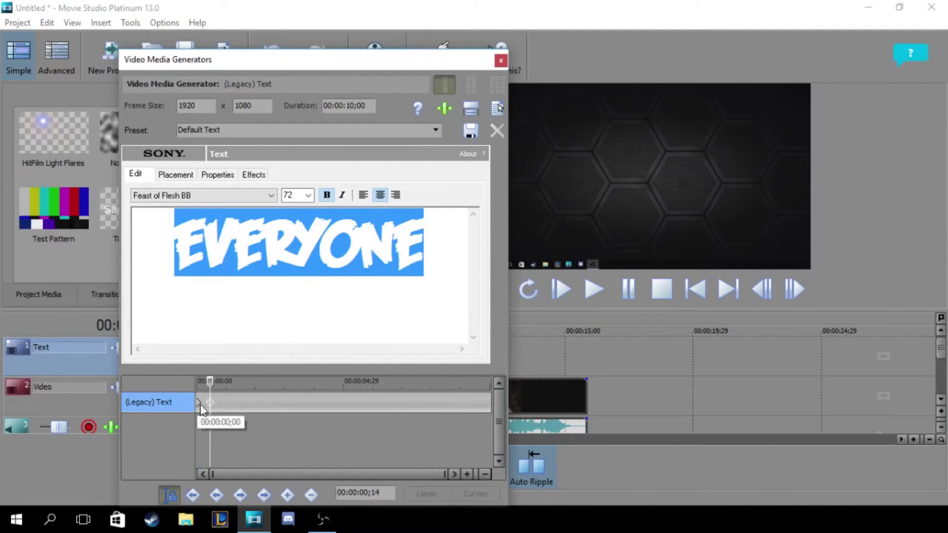
drag(210, 402, 296, 406)
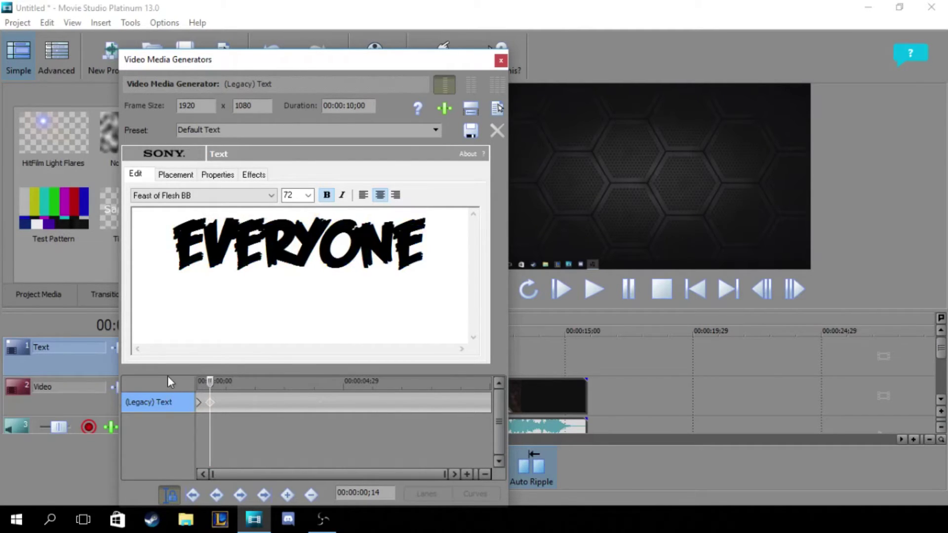
drag(207, 377, 203, 380)
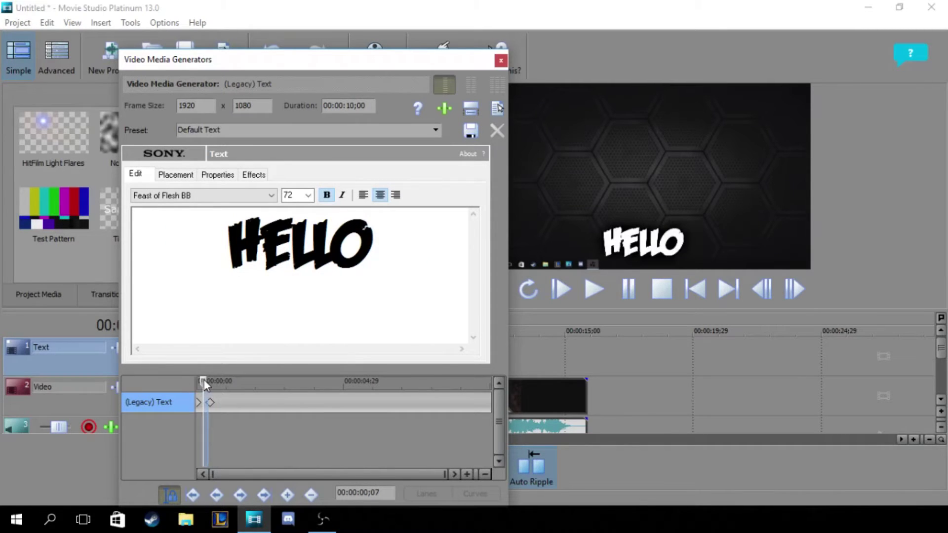
Try adding EVERYONE after HELLO at the first keyframe, and delete the added word again.
mouse_move(203, 380)
mouse_down()
mouse_move(210, 388)
mouse_move(195, 380)
mouse_up()
click(423, 275)
text(EVERYONE)
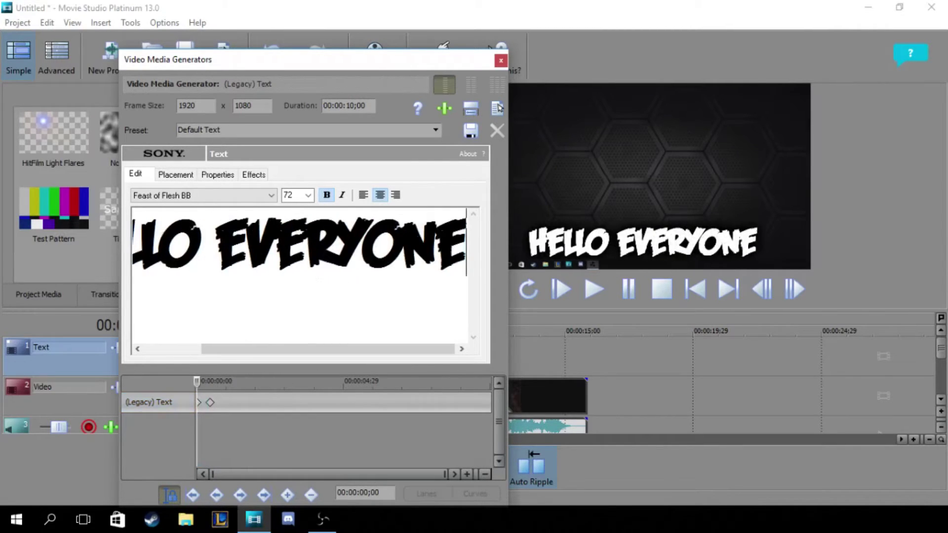
key(BackSpace)
key(BackSpace)
key(BackSpace)
key(BackSpace)
key(BackSpace)
key(BackSpace)
key(BackSpace)
key(BackSpace)
key(BackSpace)
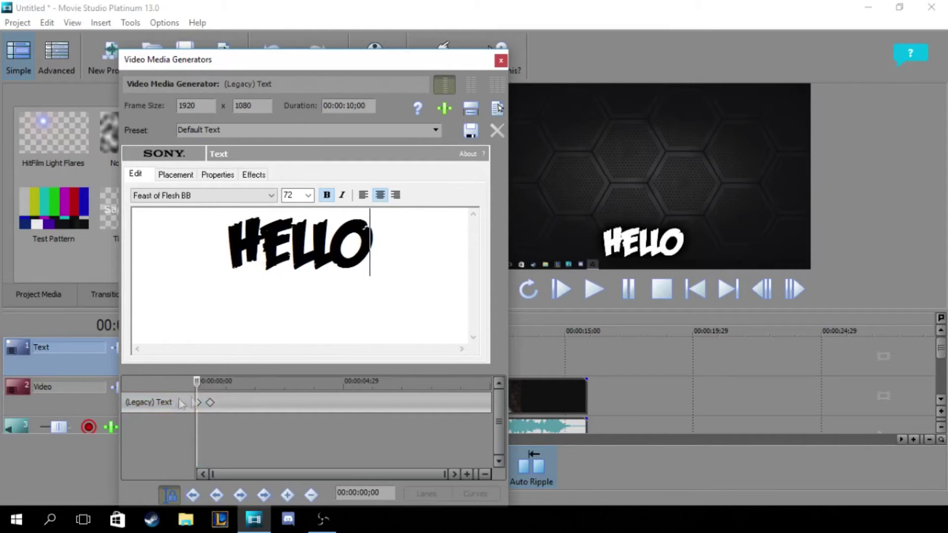
drag(195, 381, 215, 387)
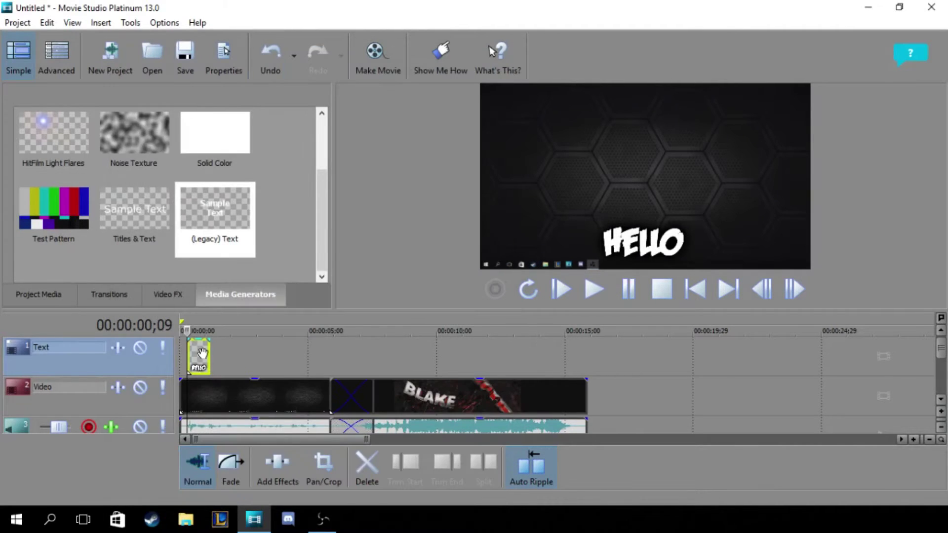
Play the text event, reopen its generator settings and shift the EVERYONE keyframe earlier to 00:00:00;11.
key(space)
key(space)
right_click(202, 354)
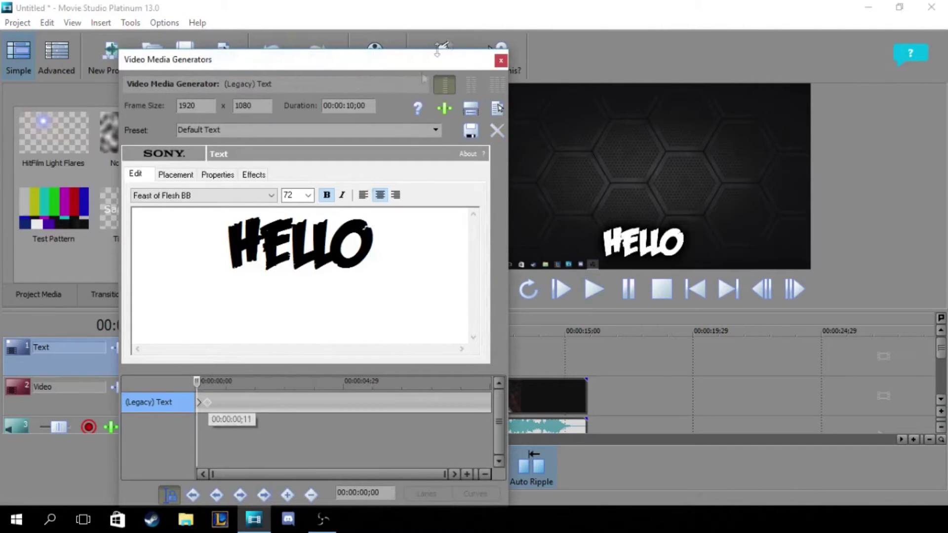
click(500, 61)
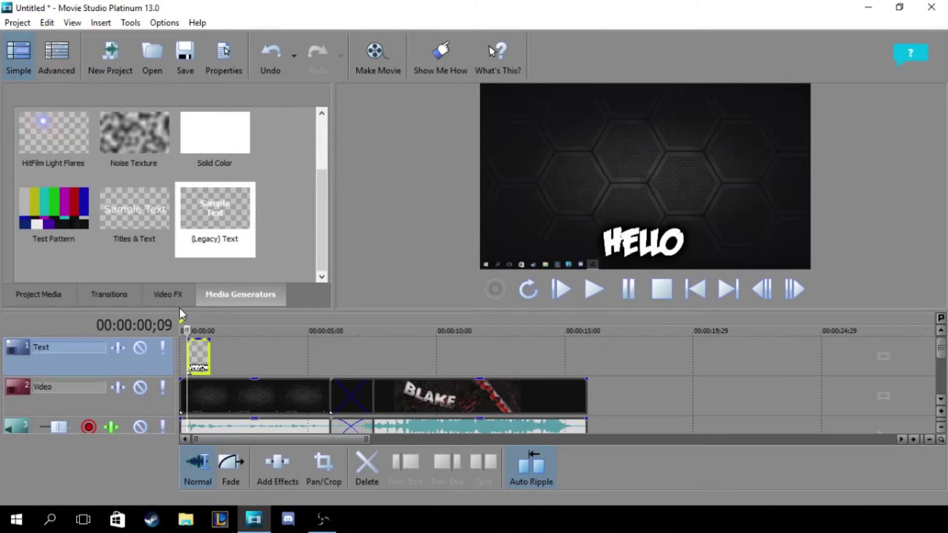
Replay the text event, move its EVERYONE keyframe slightly closer to the first keyframe, and play the new timing.
key(space)
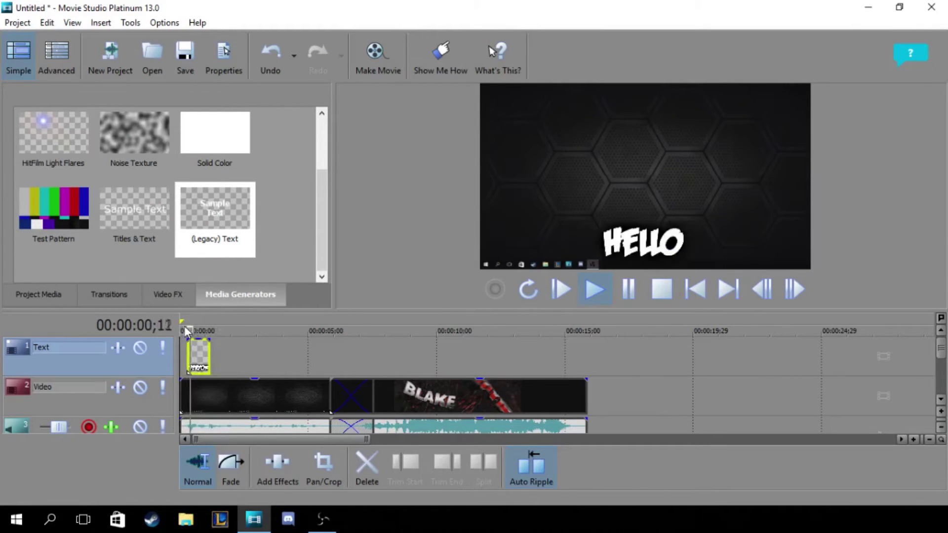
key(space)
right_click(197, 340)
click(275, 56)
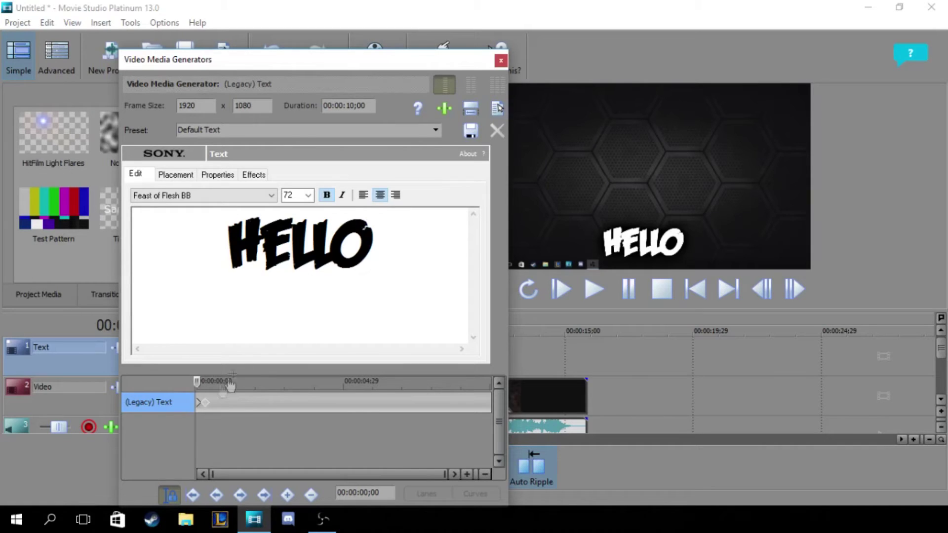
click(500, 60)
key(space)
Play the HELLO and EVERYONE text event once more and trim its end slightly shorter.
key(space)
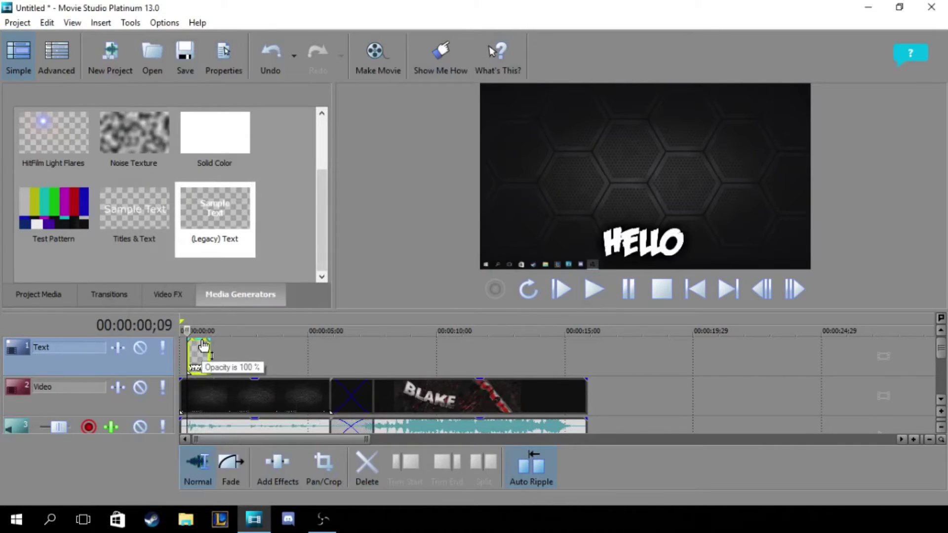
scroll(331, 360, up, 5)
key(space)
key(space)
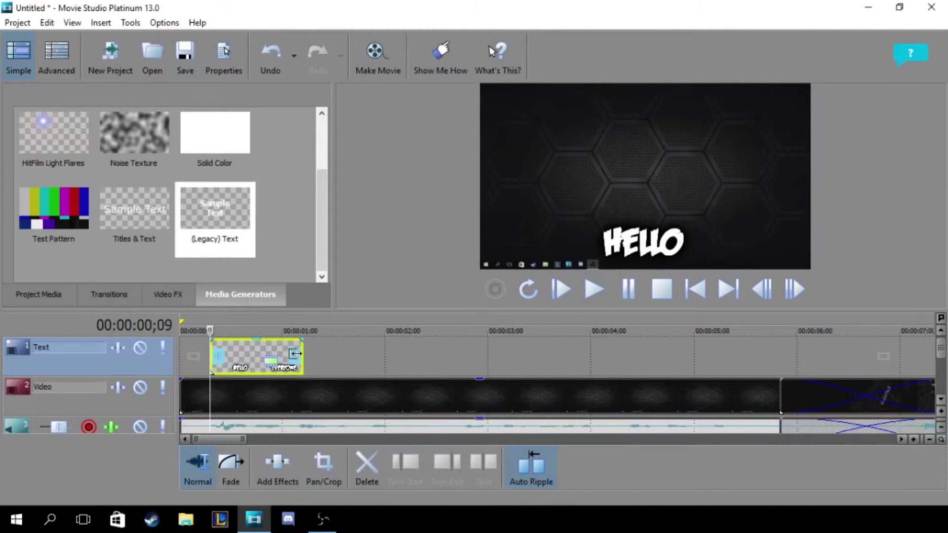
drag(302, 359, 287, 359)
Add a third keyframe at about one second in the text event's generator settings, and return to the first keyframe.
click(262, 362)
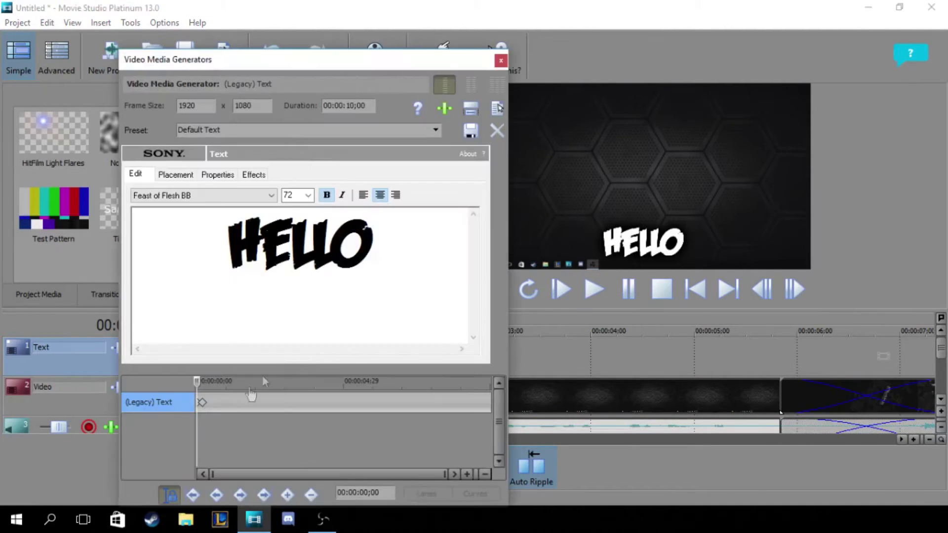
drag(201, 381, 196, 380)
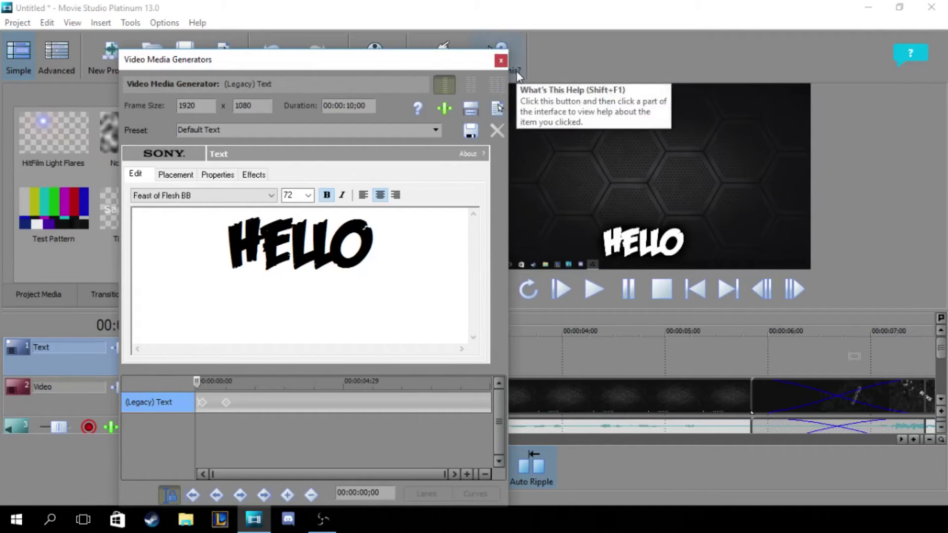
click(500, 60)
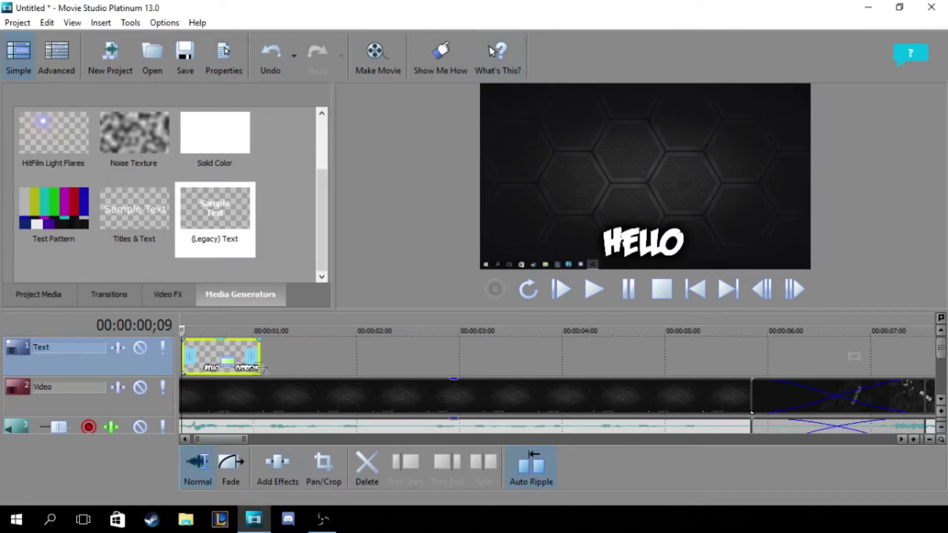
click(266, 362)
right_click(265, 362)
click(507, 352)
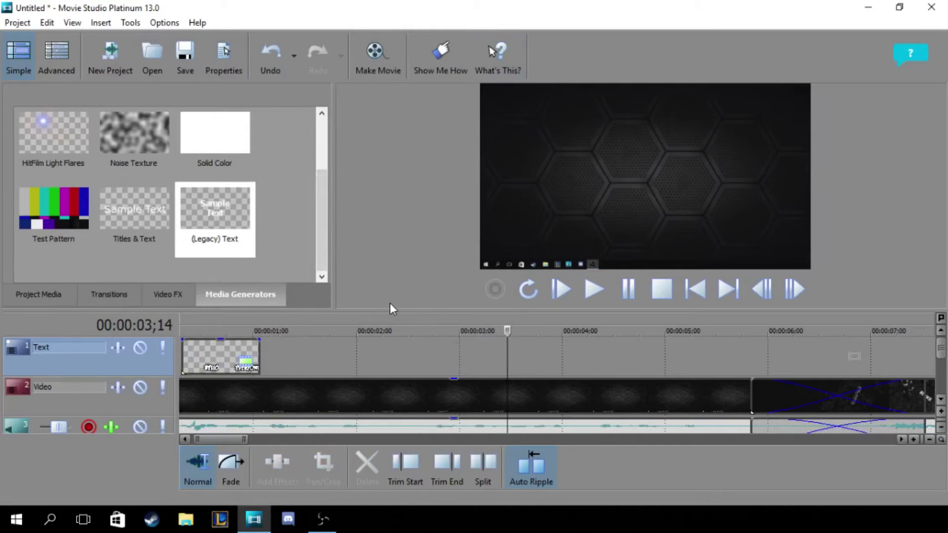
scroll(271, 387, up, 4)
scroll(271, 388, down, 8)
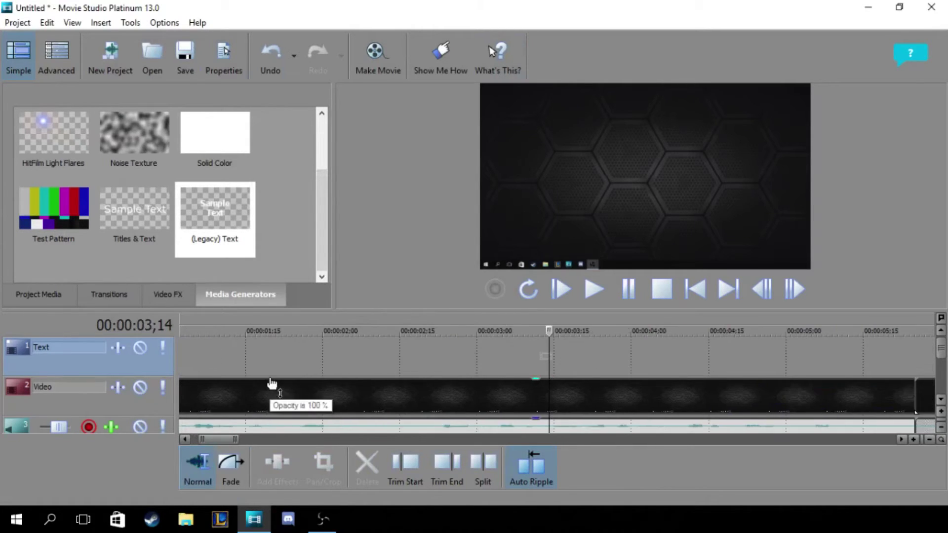
scroll(269, 368, up, 3)
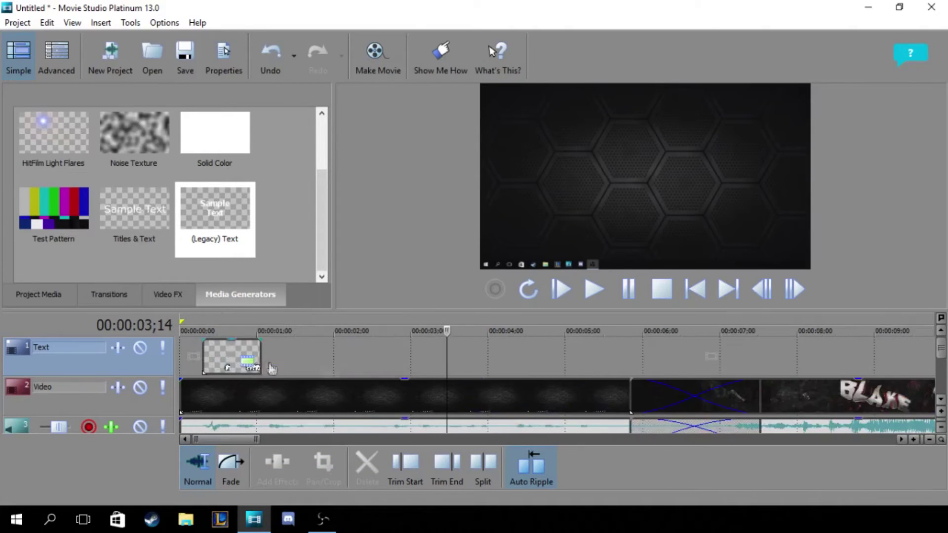
scroll(332, 340, down, 2)
Compare the HELLO and EVERYONE parts of the text event with the empty stretch after it in the preview.
click(215, 336)
click(226, 352)
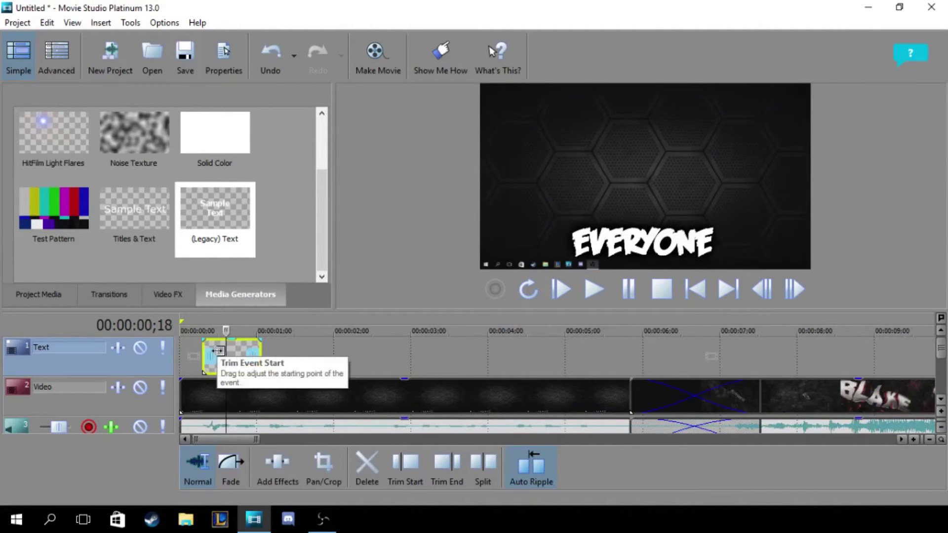
click(284, 352)
click(239, 353)
click(277, 351)
click(228, 348)
click(280, 350)
drag(282, 331, 263, 333)
click(247, 361)
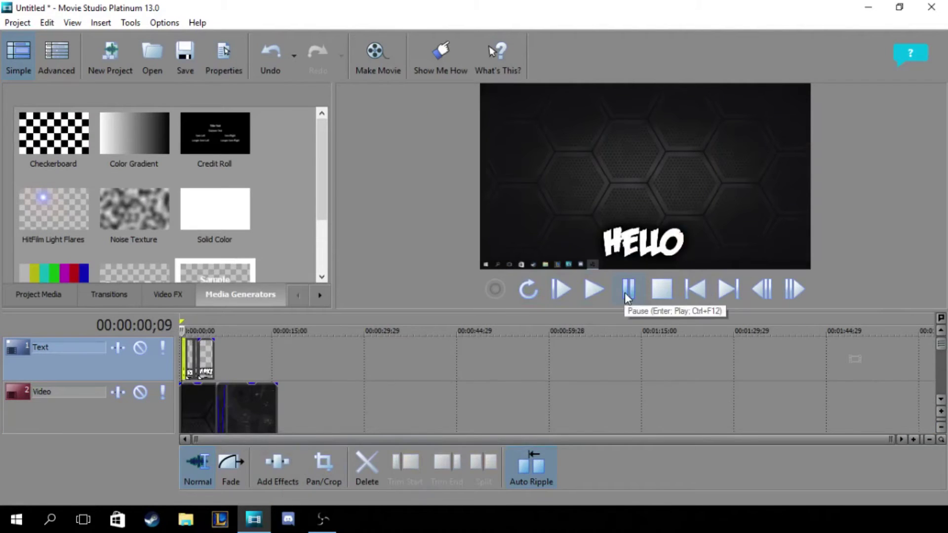
Play the whole subtitle sequence from the timeline start and check individual text events such as AND TODAY and LIKE.
scroll(473, 398, up, 3)
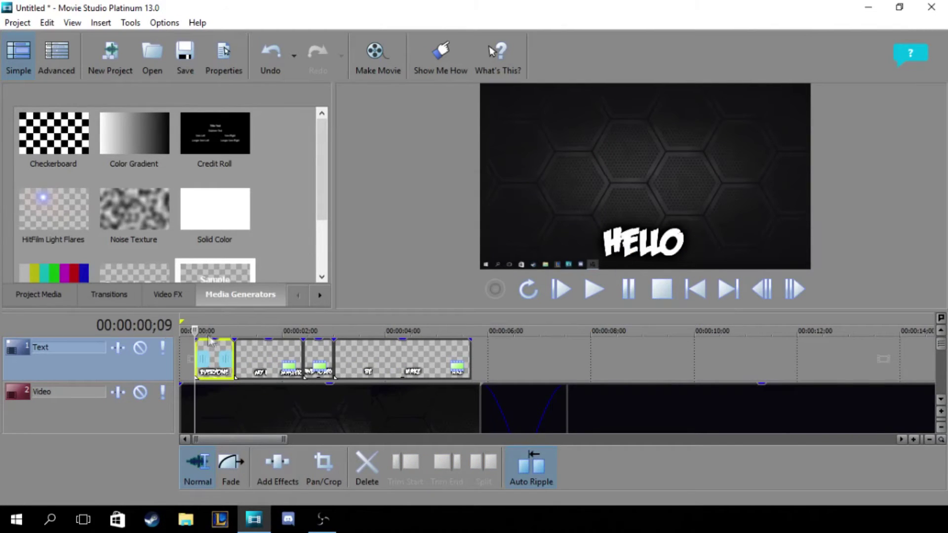
mouse_move(194, 331)
mouse_down()
mouse_move(471, 330)
mouse_move(182, 325)
mouse_up()
key(space)
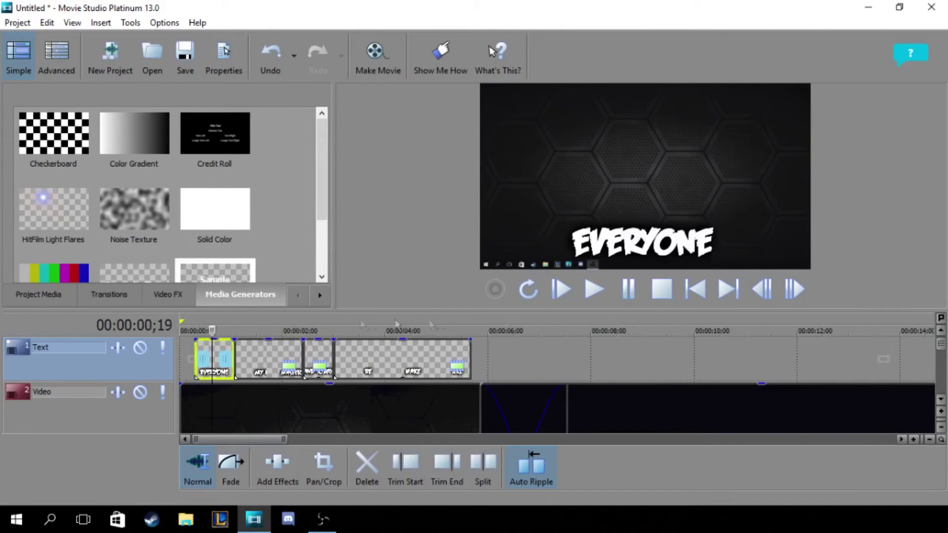
click(619, 294)
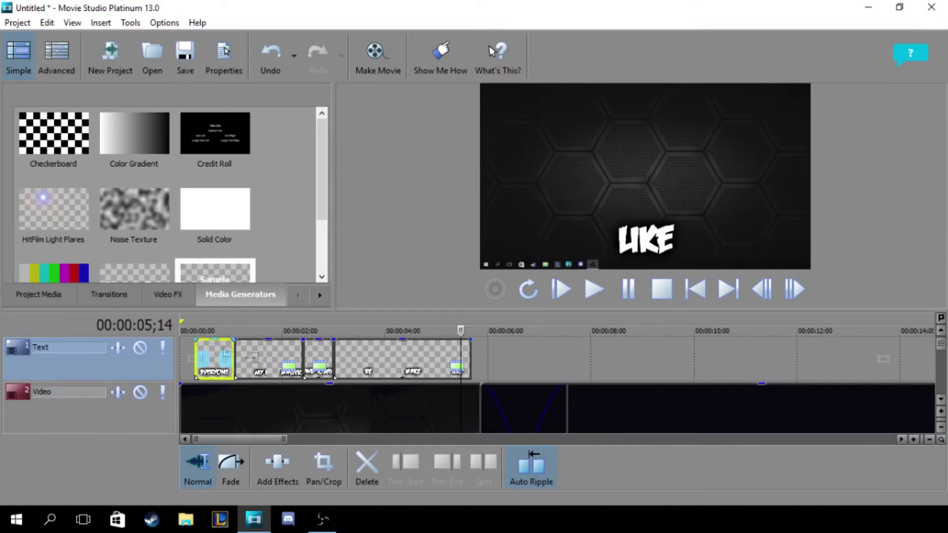
click(321, 351)
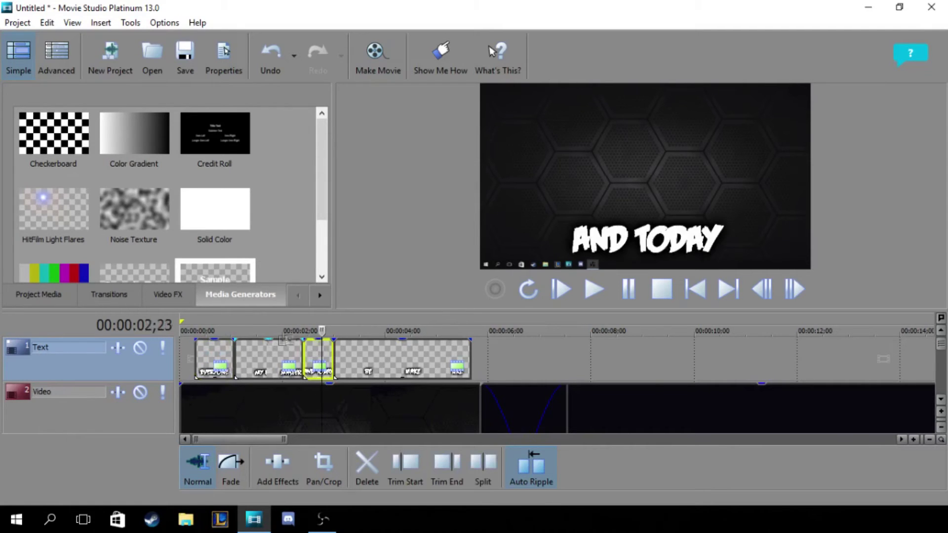
click(414, 358)
click(454, 330)
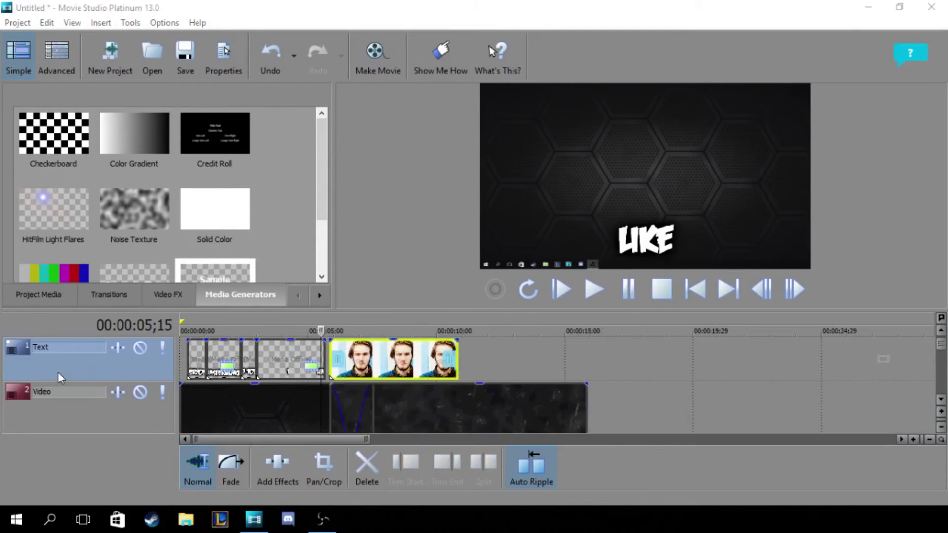
Insert a video track above the Text track and move the picture onto it, starting at about four seconds.
right_click(59, 371)
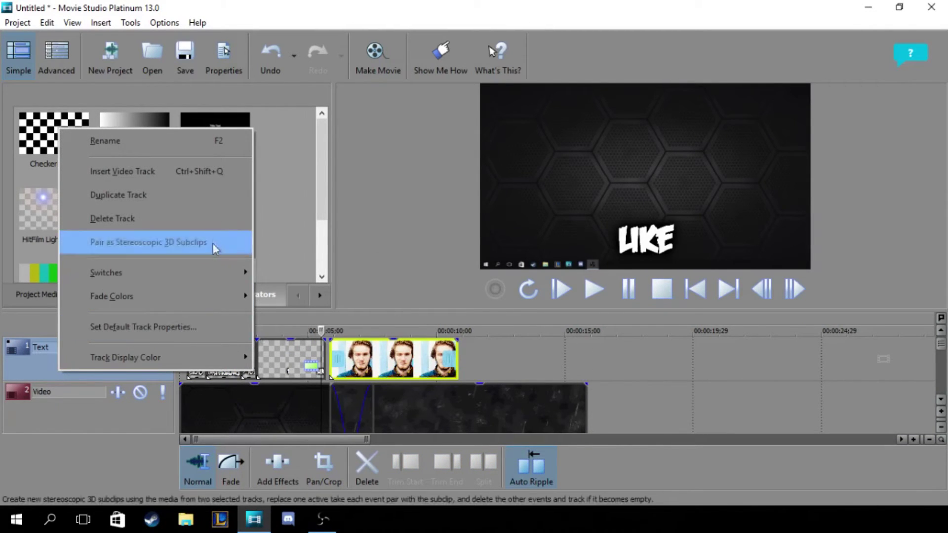
click(182, 171)
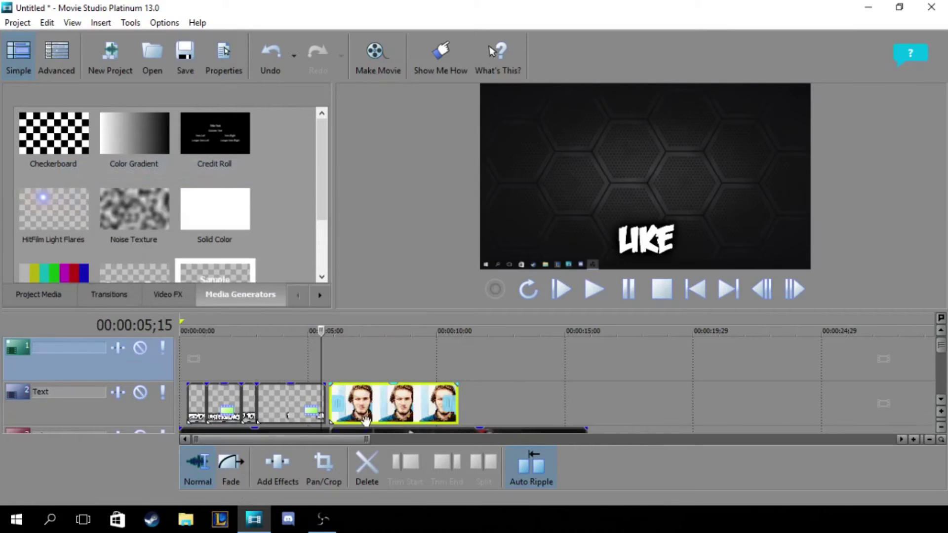
drag(371, 397, 324, 349)
Play the stretch where the picture overlaps the last subtitles to see how it covers them.
click(268, 320)
key(space)
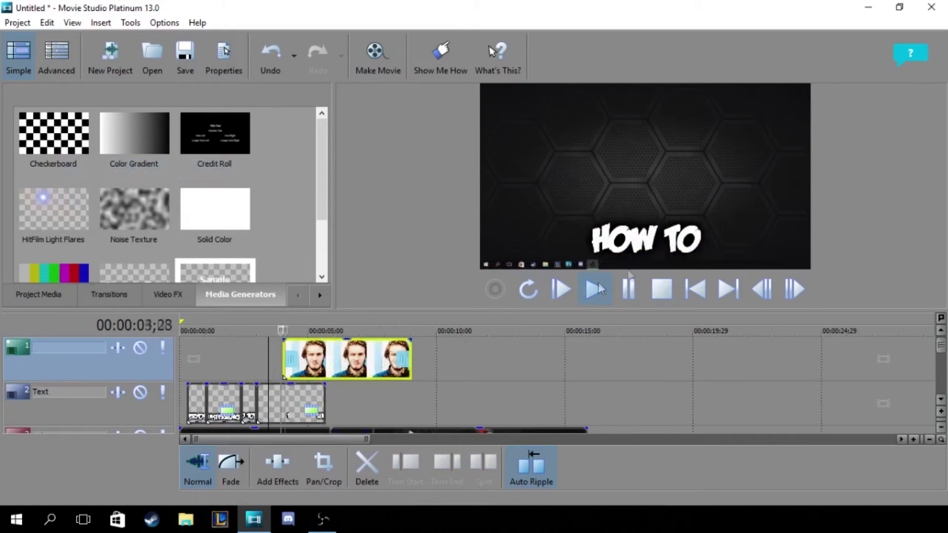
click(627, 288)
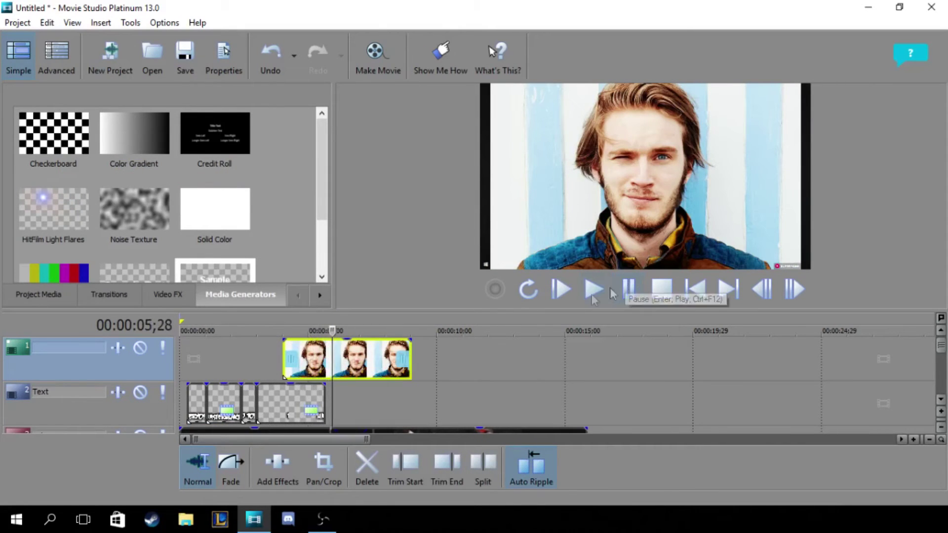
right_click(370, 347)
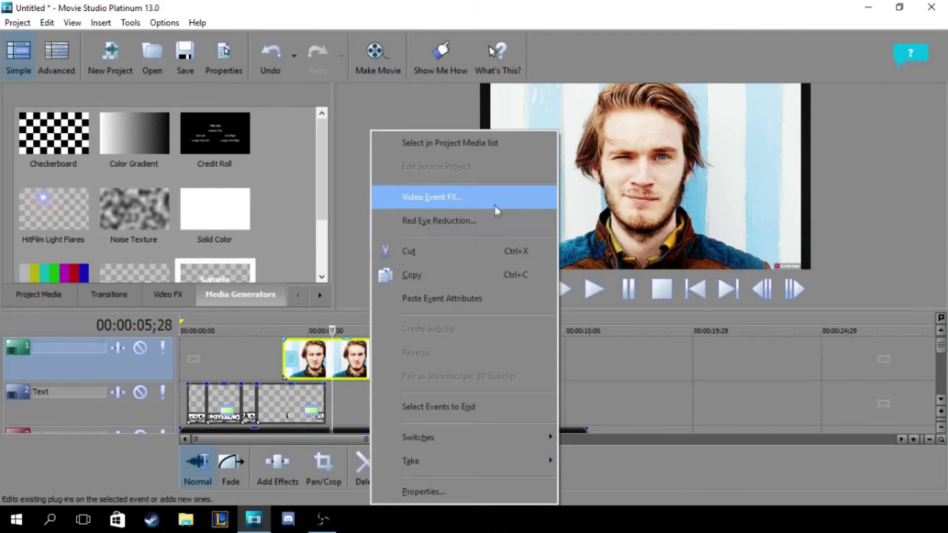
click(498, 195)
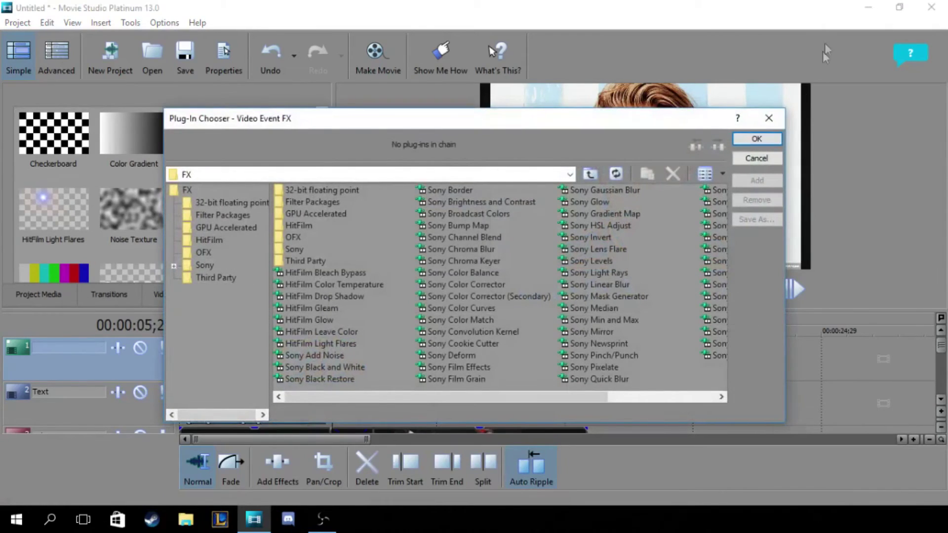
click(769, 118)
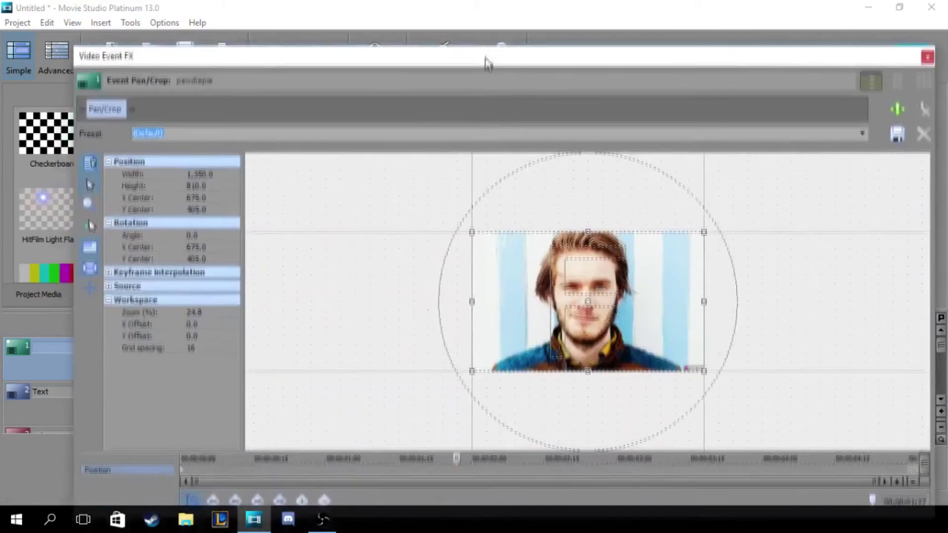
Shrink the picture in Event Pan/Crop by enlarging its frame to about 3,168 by 1,901.
drag(488, 63, 468, 33)
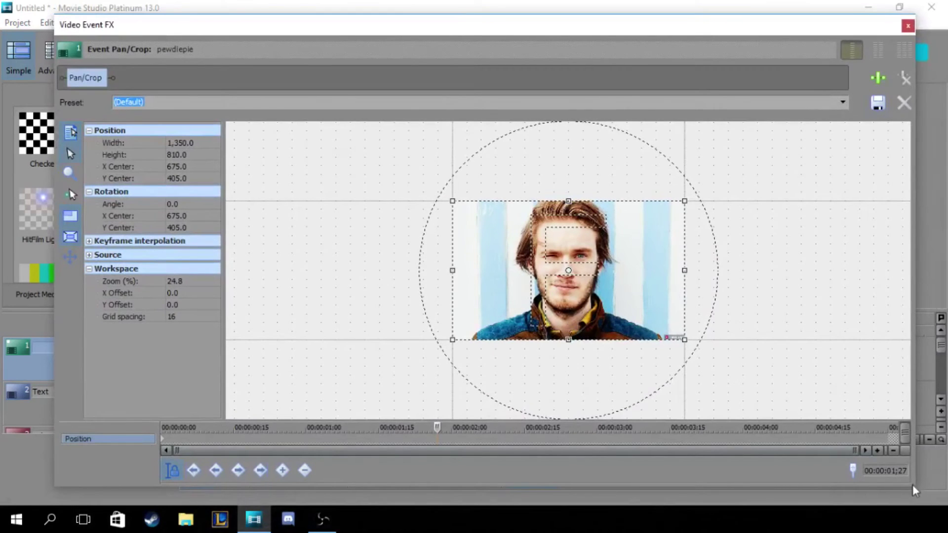
drag(916, 487, 735, 487)
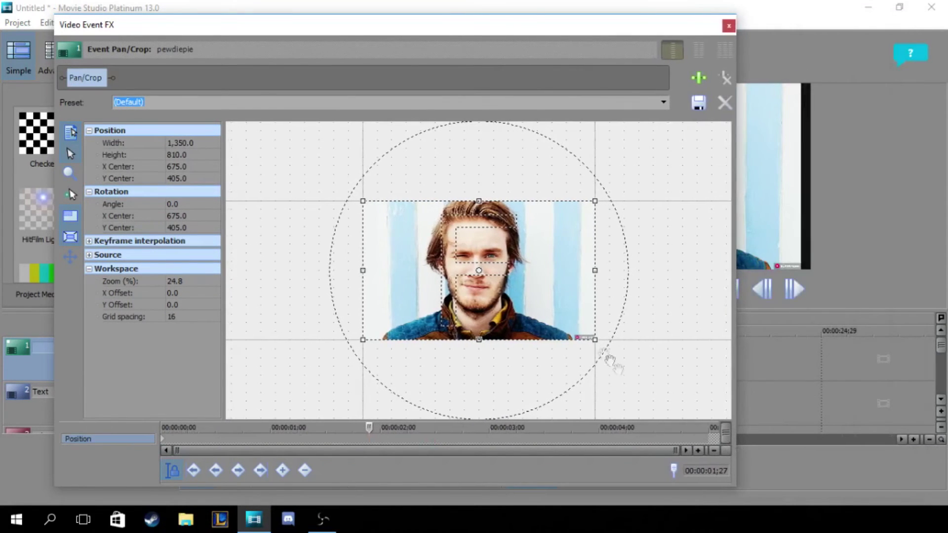
scroll(550, 342, down, 3)
drag(548, 312, 641, 402)
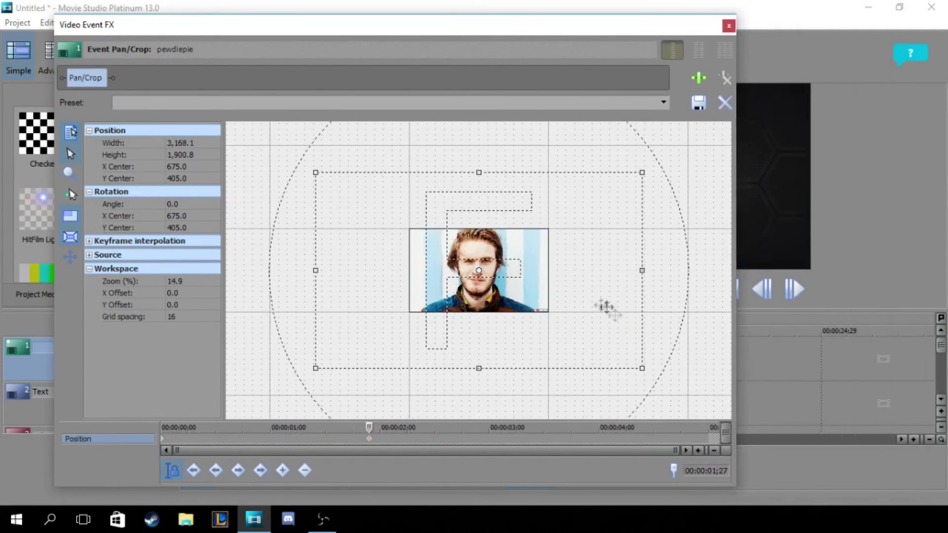
Adjust the picture's Pan/Crop frame to 3,383.0 by 2,029.8, centred at X 617.1 and Y 157.0.
scroll(605, 306, down, 2)
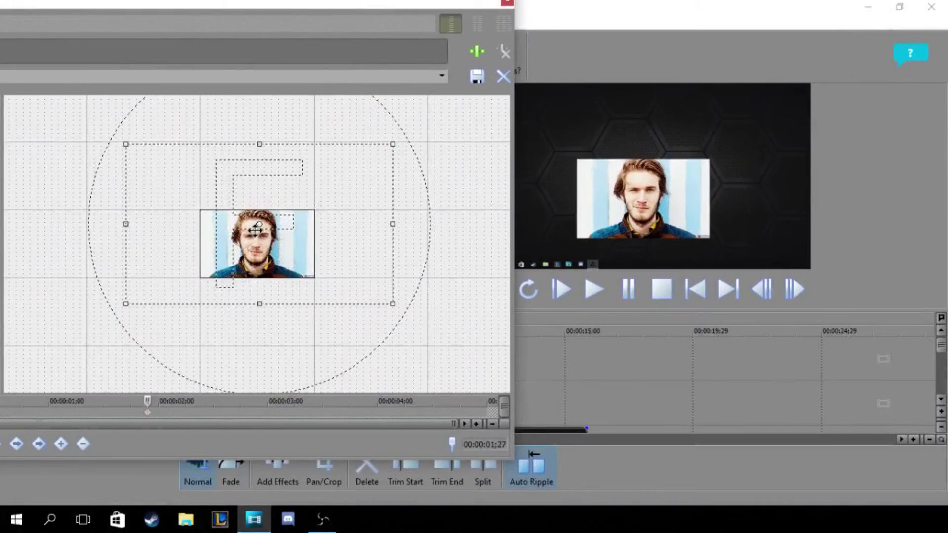
drag(252, 225, 248, 226)
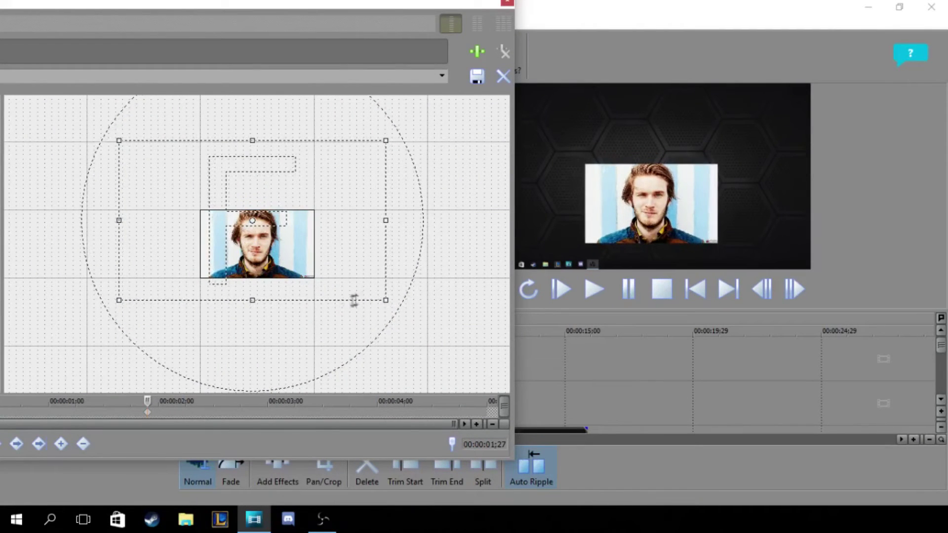
mouse_move(387, 301)
mouse_down()
mouse_move(378, 297)
mouse_move(397, 313)
mouse_up()
drag(295, 232, 294, 234)
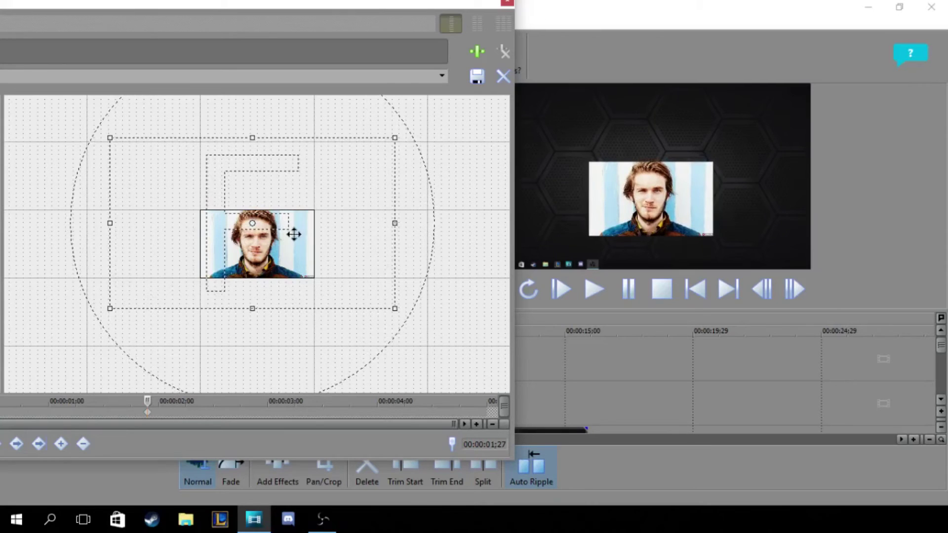
click(507, 3)
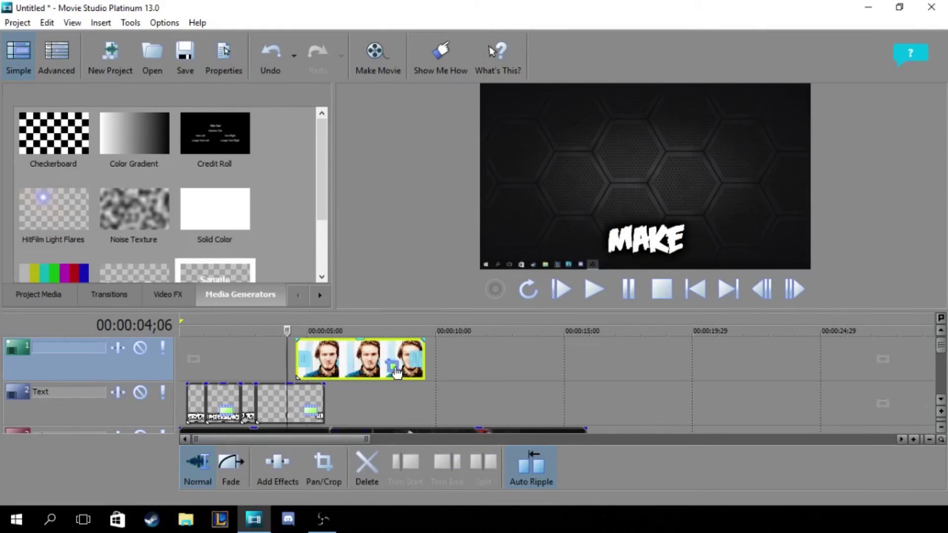
Delete the picture's opening Pan/Crop keyframe so the small framing applies from its start, and play the overlay.
click(394, 370)
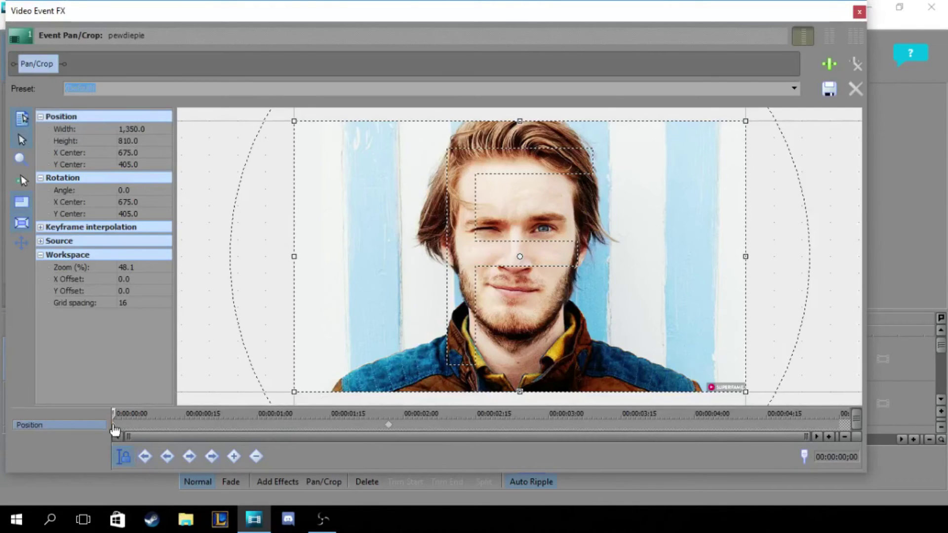
click(256, 456)
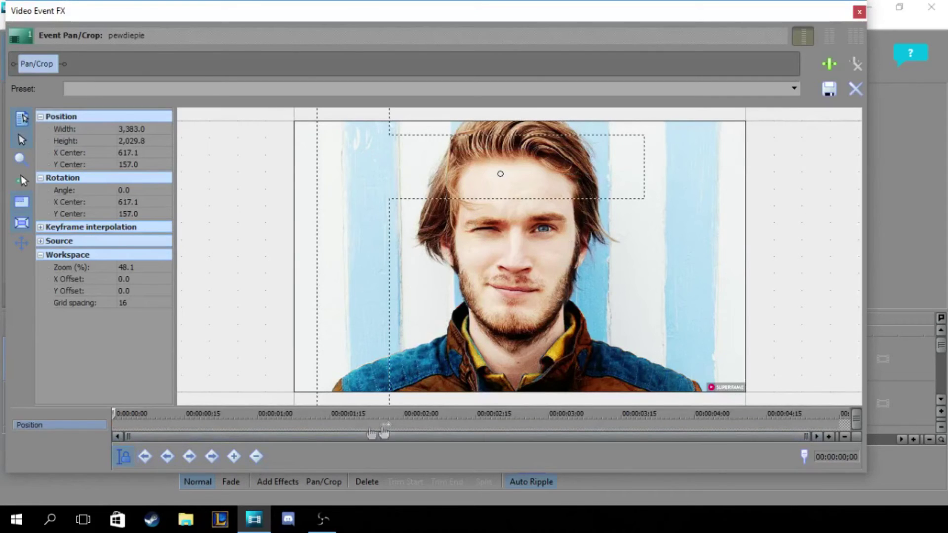
click(859, 12)
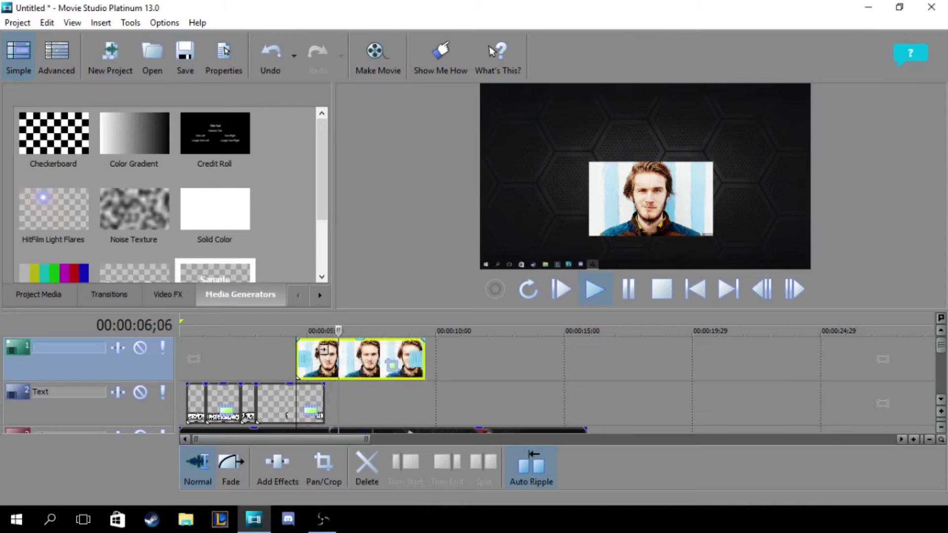
key(space)
scroll(365, 401, up, 6)
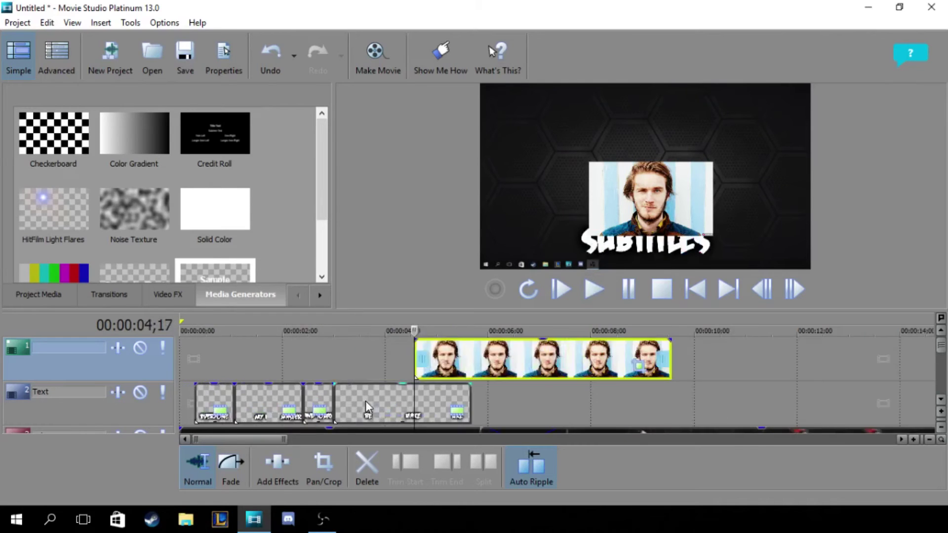
Move the picture along its track so it starts where the last subtitle ends, and play the transition.
scroll(380, 407, down, 4)
drag(442, 368, 485, 381)
click(372, 324)
key(space)
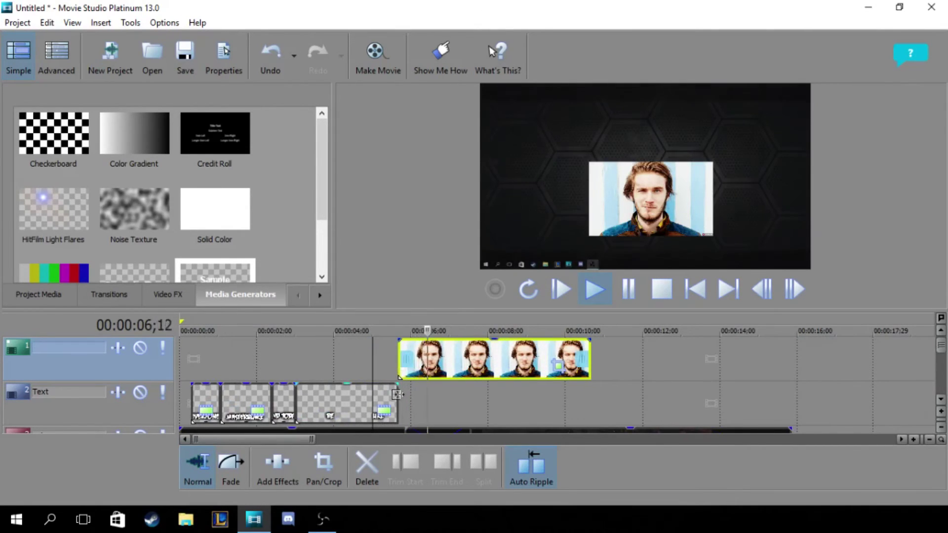
Trim the last subtitle to end at about 00:00:05;09, move the picture to start right at that end, and play it.
scroll(495, 365, up, 3)
click(391, 348)
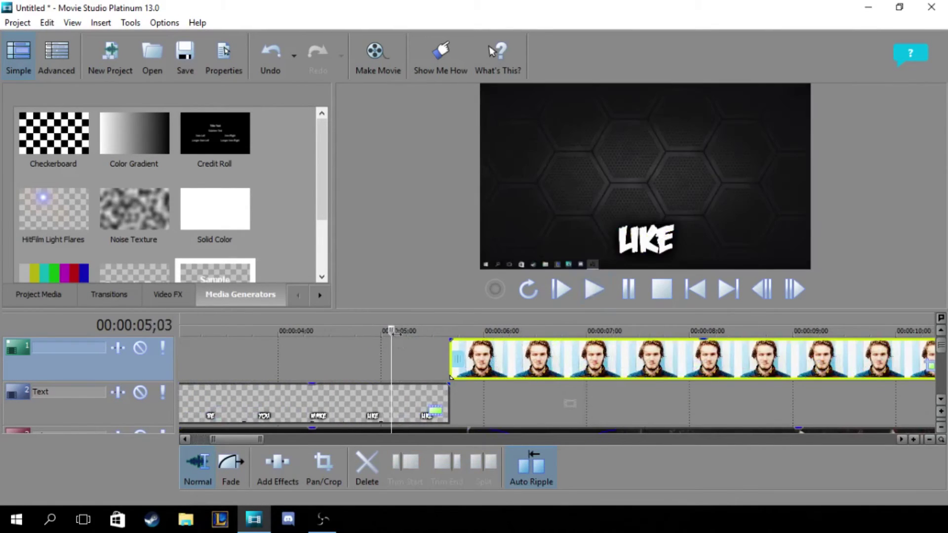
key(space)
click(629, 292)
drag(448, 403, 411, 401)
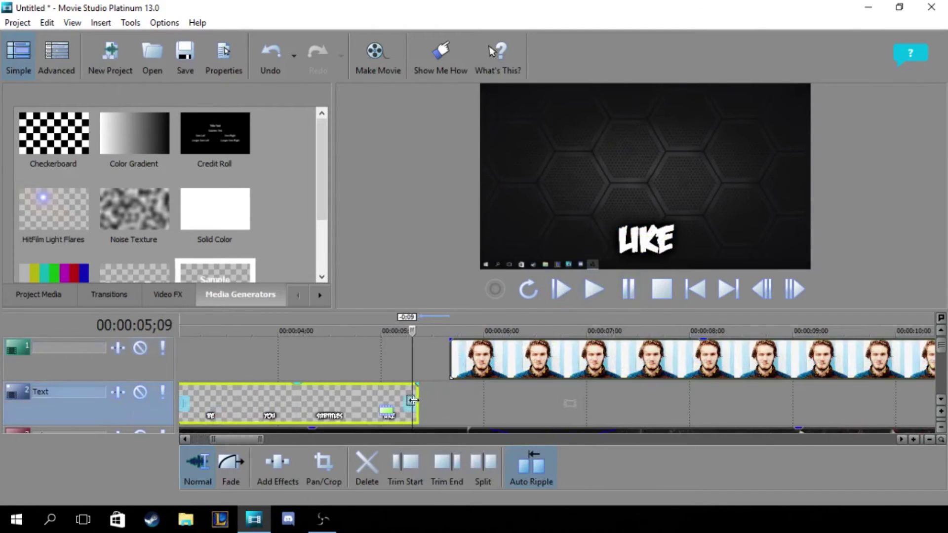
drag(451, 377, 414, 378)
key(space)
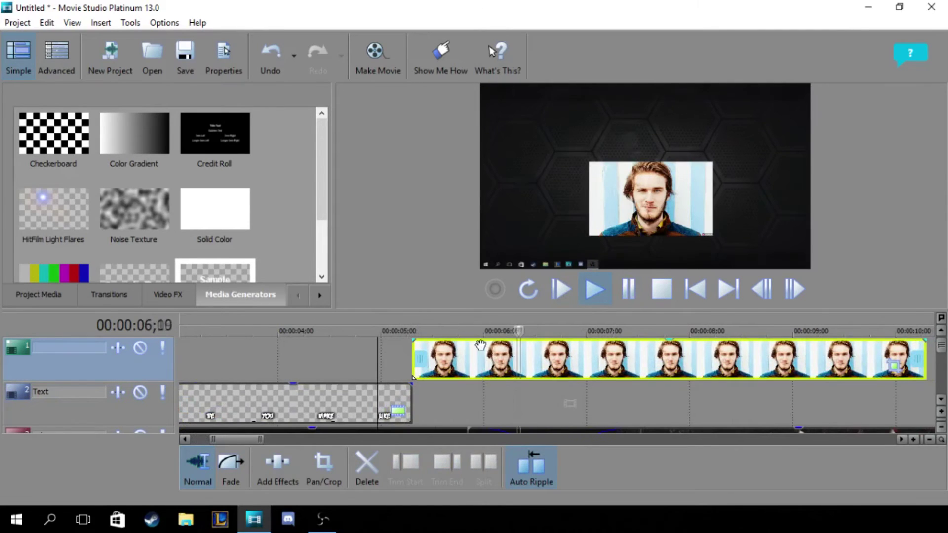
Trim the end of the picture so it lasts about half a second, and play the result.
scroll(482, 346, down, 3)
drag(568, 369, 422, 372)
click(362, 327)
scroll(540, 363, down, 5)
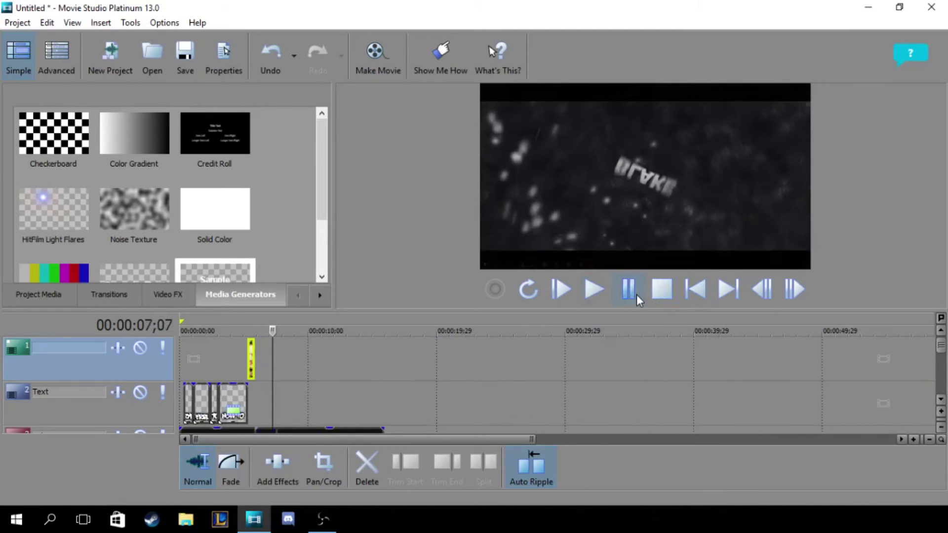
Keyframe the "AND TODAY" subtitle's Pan/Crop frame at 00:00:00;05 to an angle of 146.1, centred at X 967.7 and Y 794.9.
scroll(380, 396, up, 5)
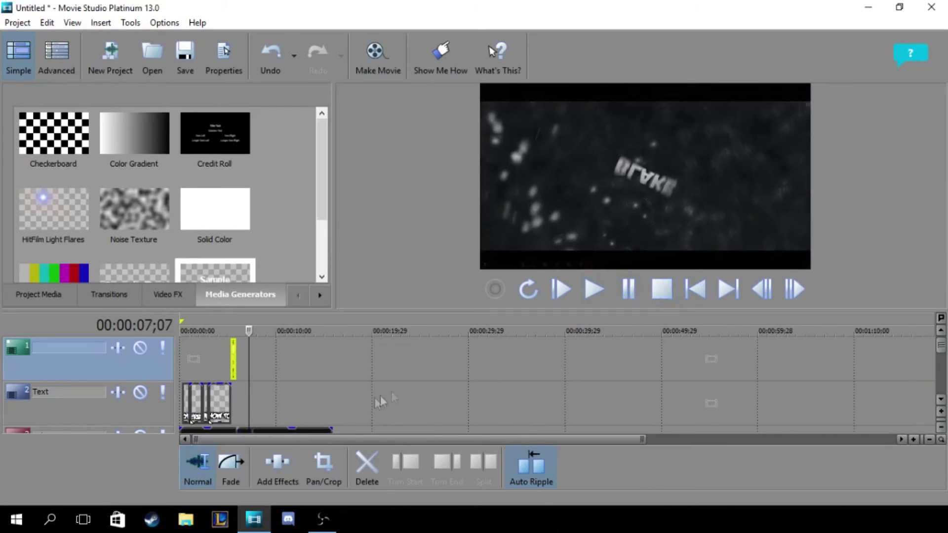
click(280, 324)
click(288, 402)
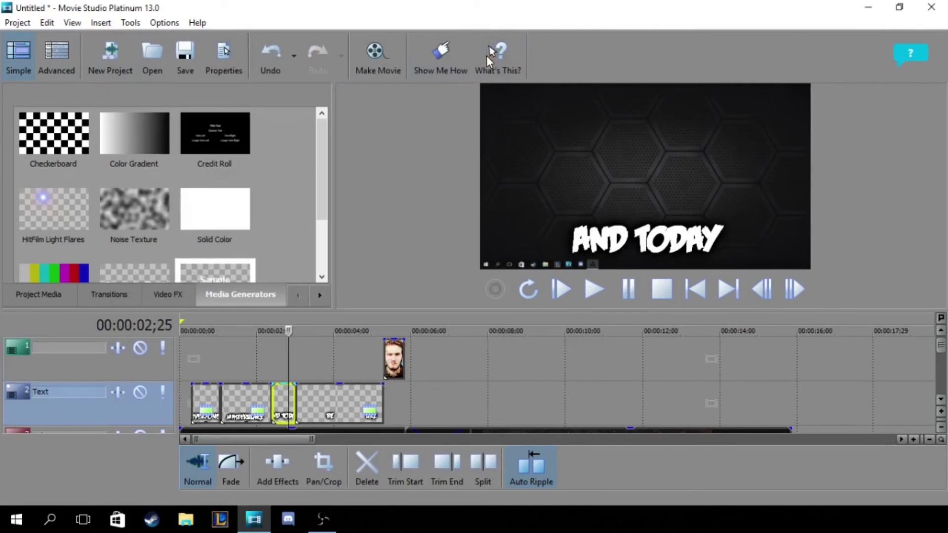
right_click(281, 410)
click(345, 150)
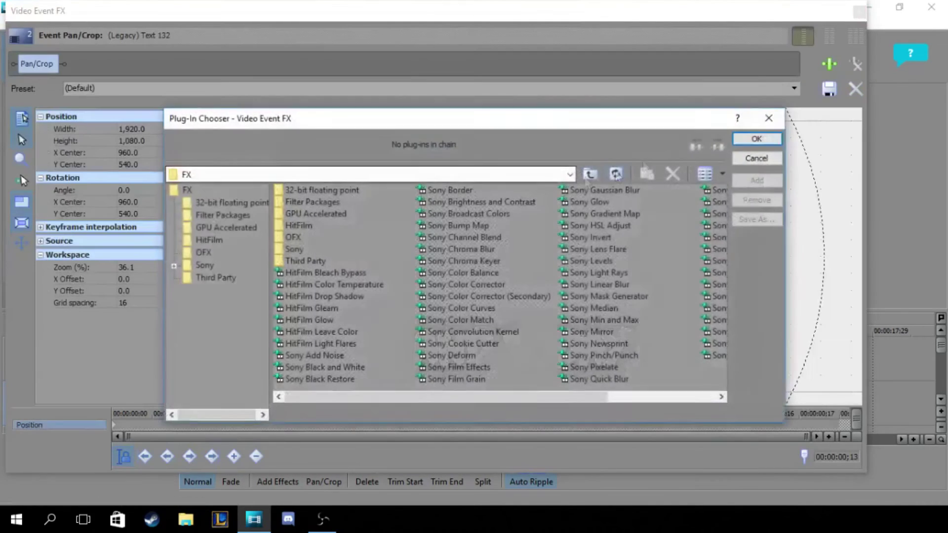
click(768, 118)
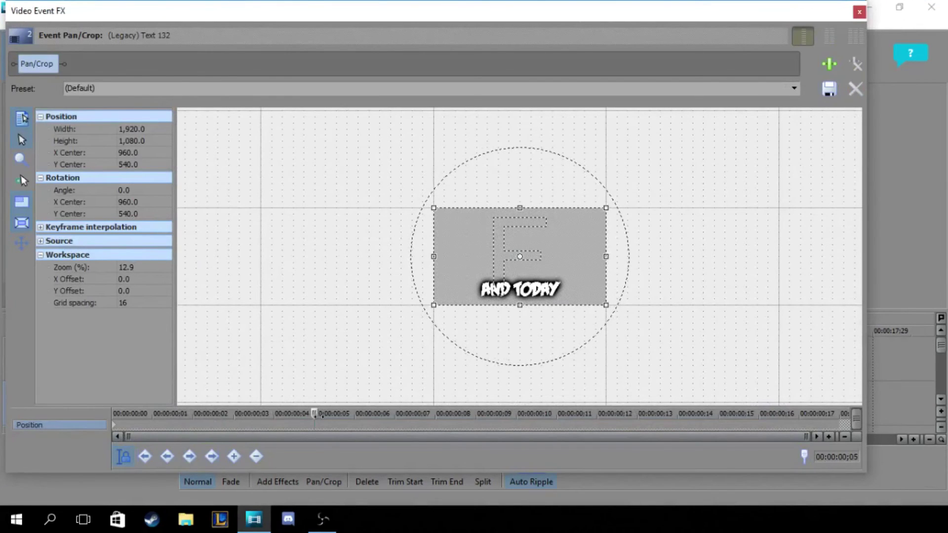
drag(558, 260, 558, 282)
drag(618, 279, 345, 393)
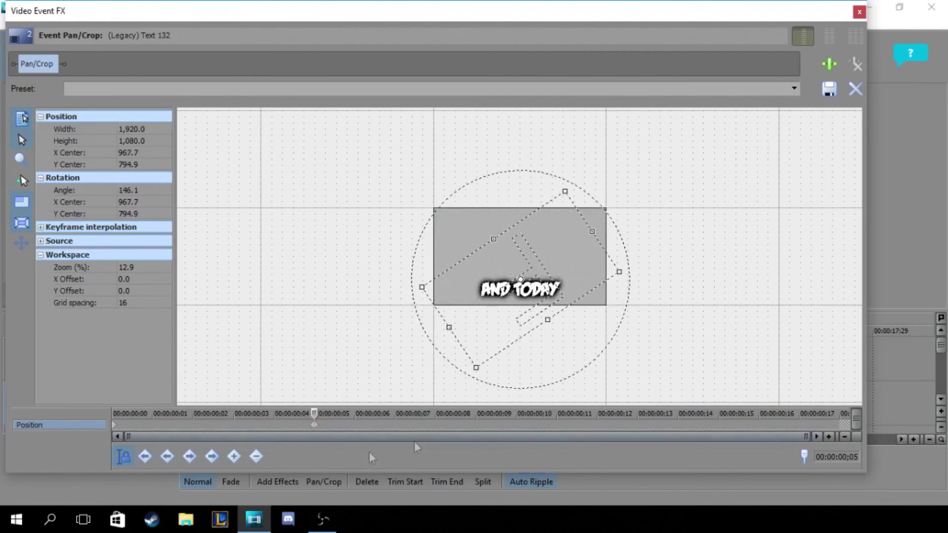
click(861, 12)
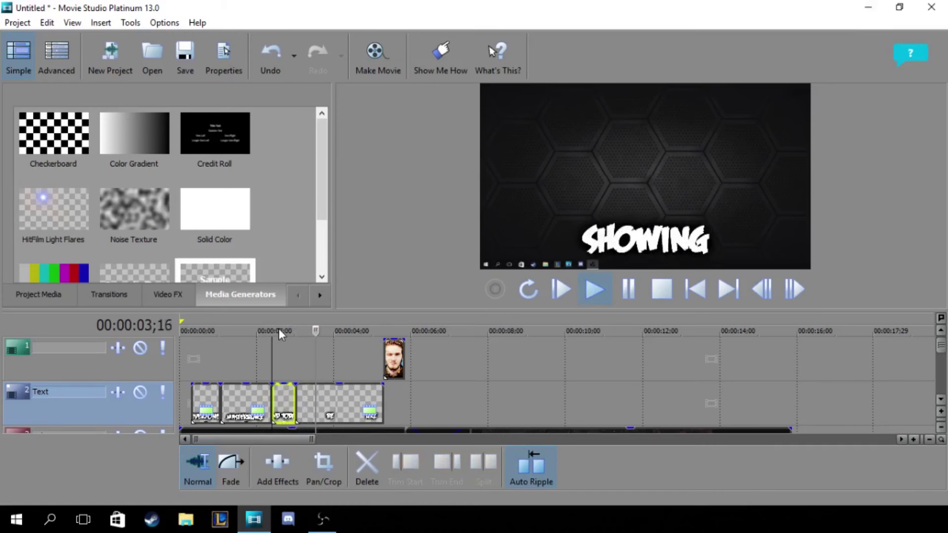
right_click(287, 393)
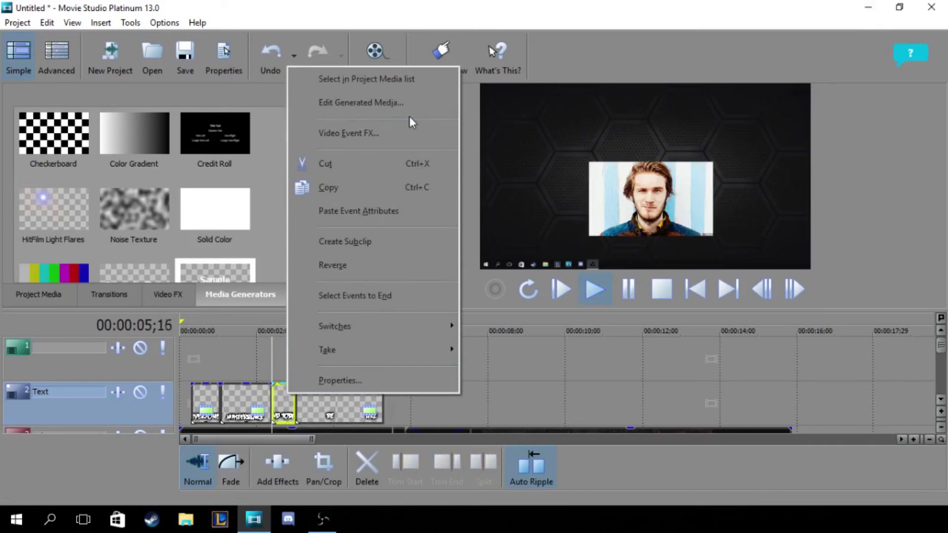
click(409, 104)
click(486, 60)
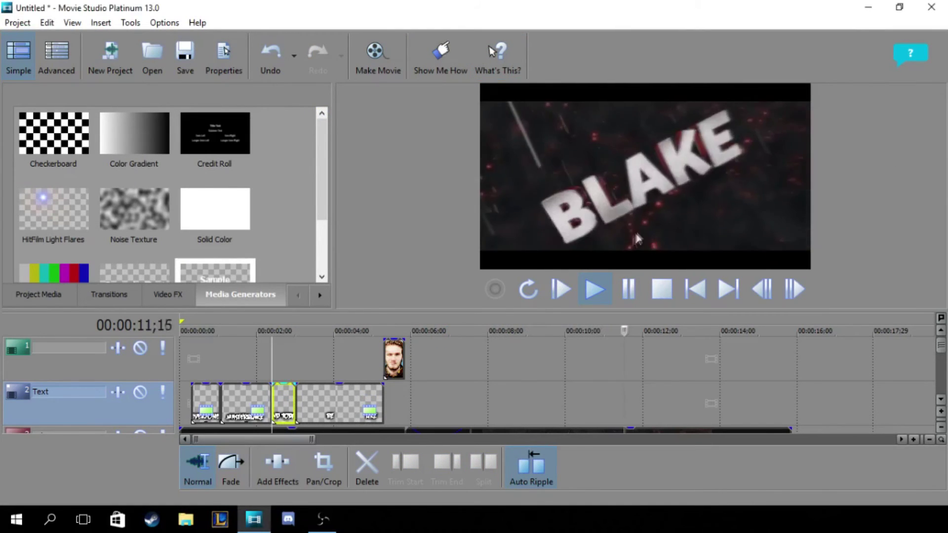
Play from just before the "AND TODAY" subtitle to check its rotation.
click(626, 289)
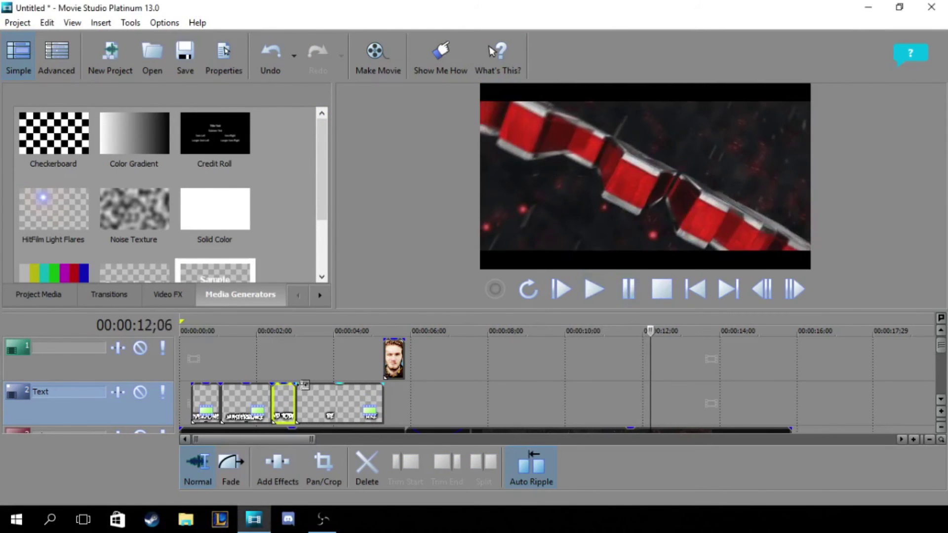
click(264, 344)
key(space)
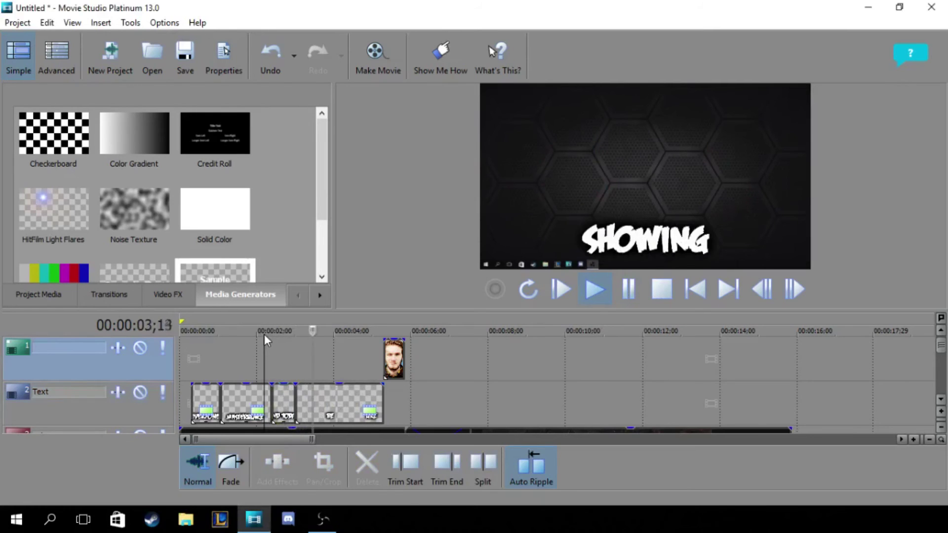
key(space)
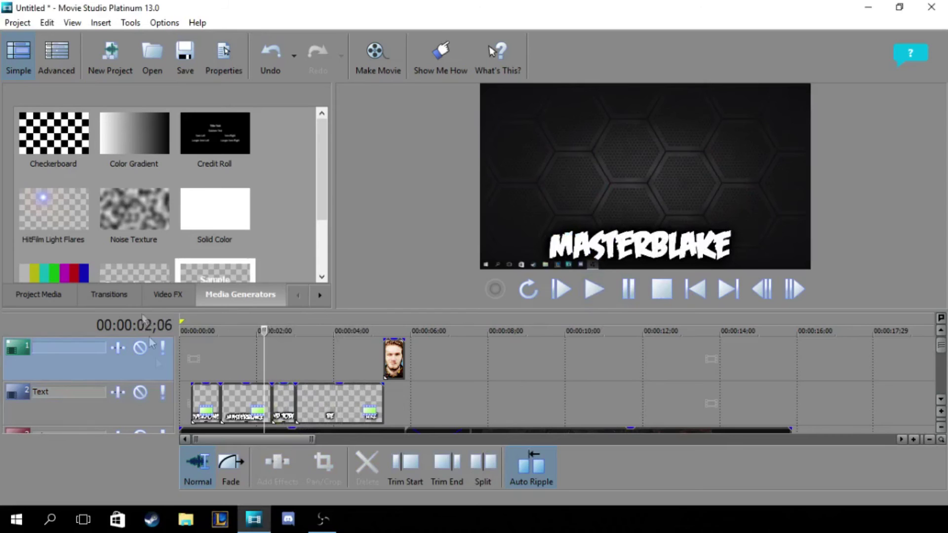
click(286, 400)
right_click(287, 398)
click(402, 106)
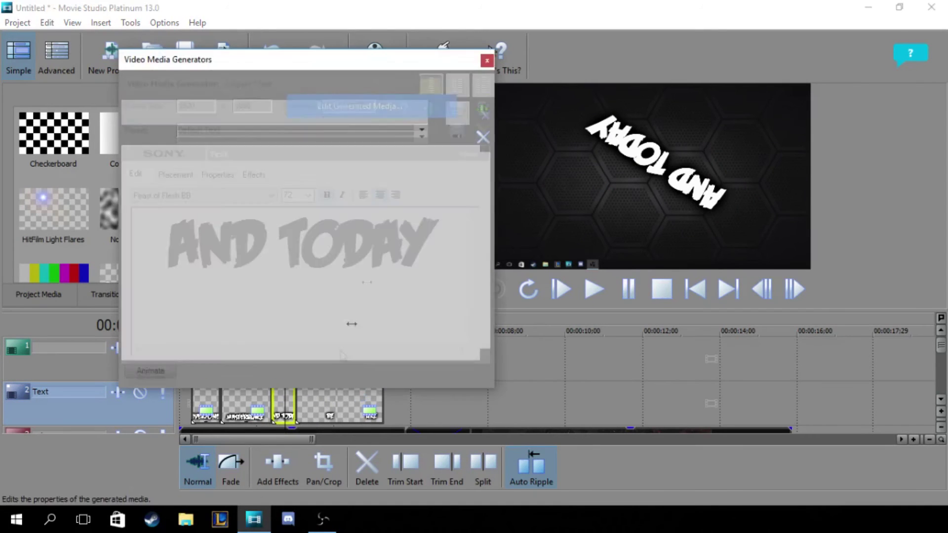
click(486, 61)
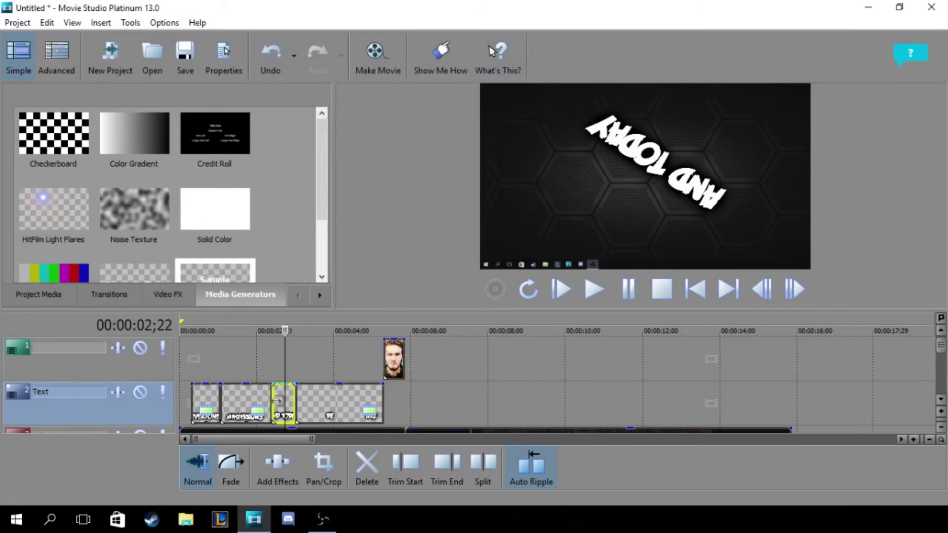
Delete the rotated Pan/Crop keyframe from the "AND TODAY" subtitle.
right_click(278, 399)
click(395, 149)
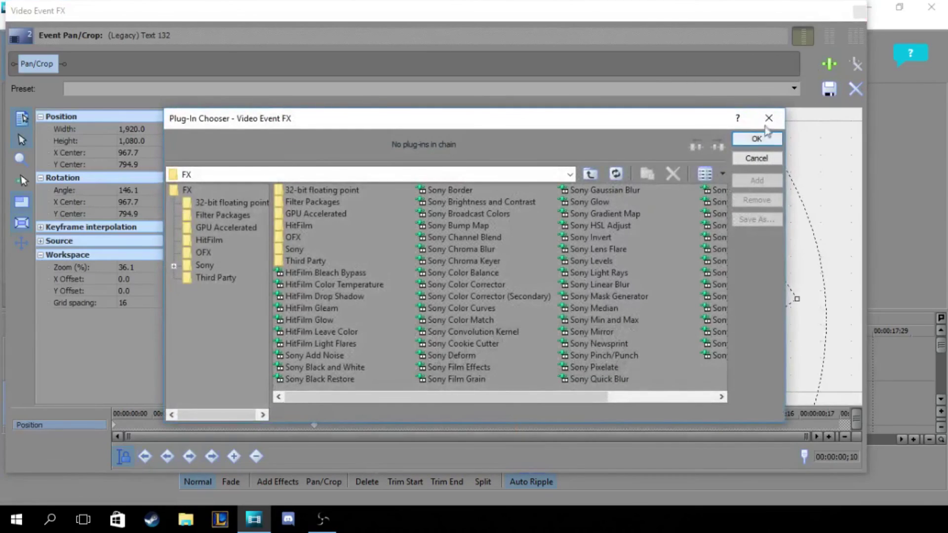
click(765, 128)
click(256, 456)
click(859, 11)
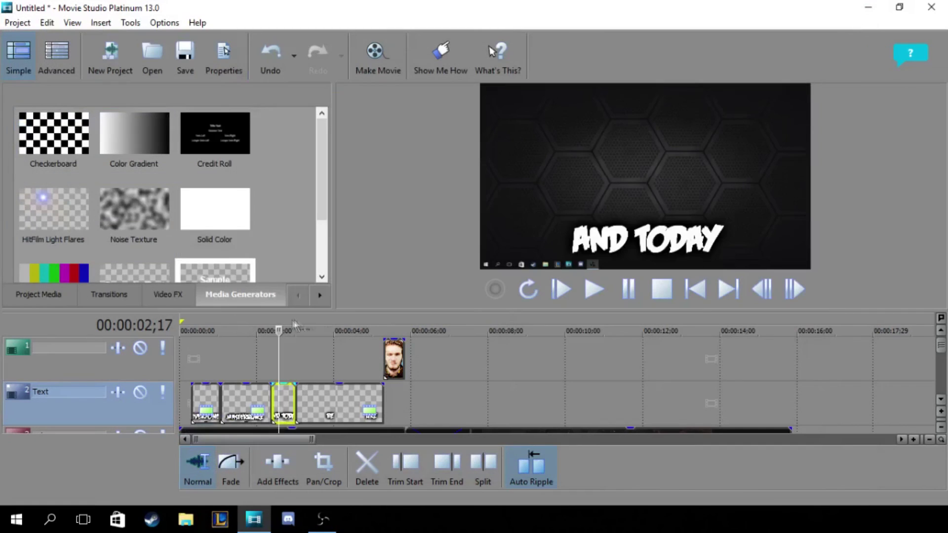
Play from the "AND TODAY" subtitle through the picture overlay to check the timing.
key(Left)
key(Left)
key(Left)
key(Left)
key(Left)
key(Left)
key(Left)
key(Left)
key(Left)
key(space)
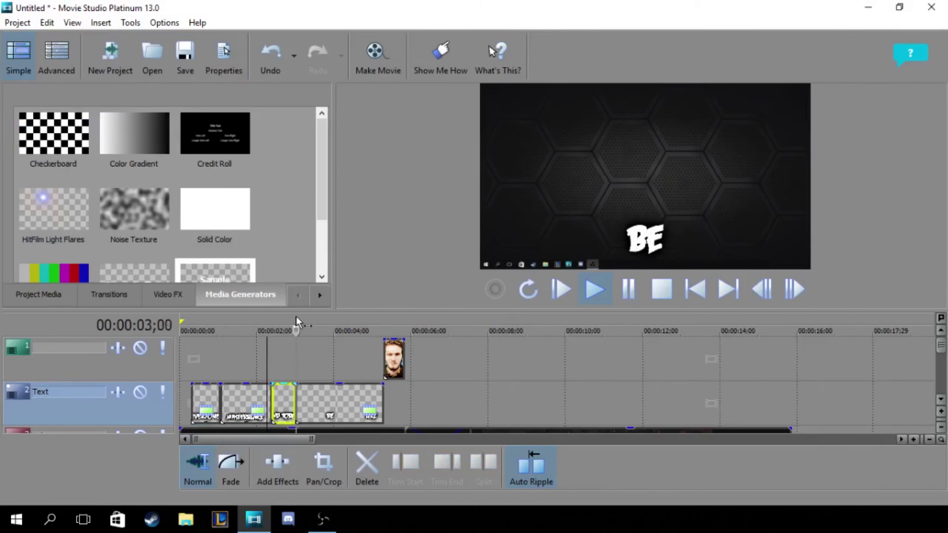
click(309, 328)
click(309, 328)
click(303, 329)
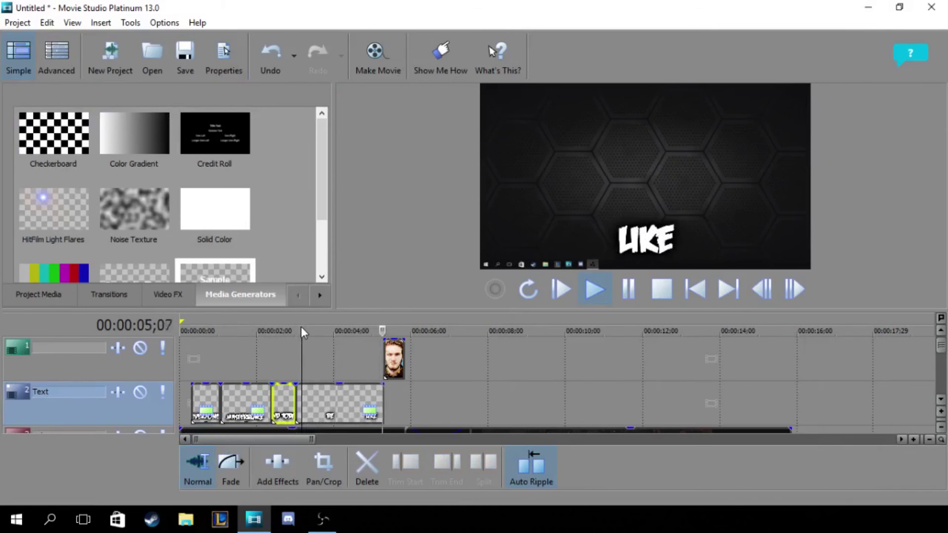
click(623, 298)
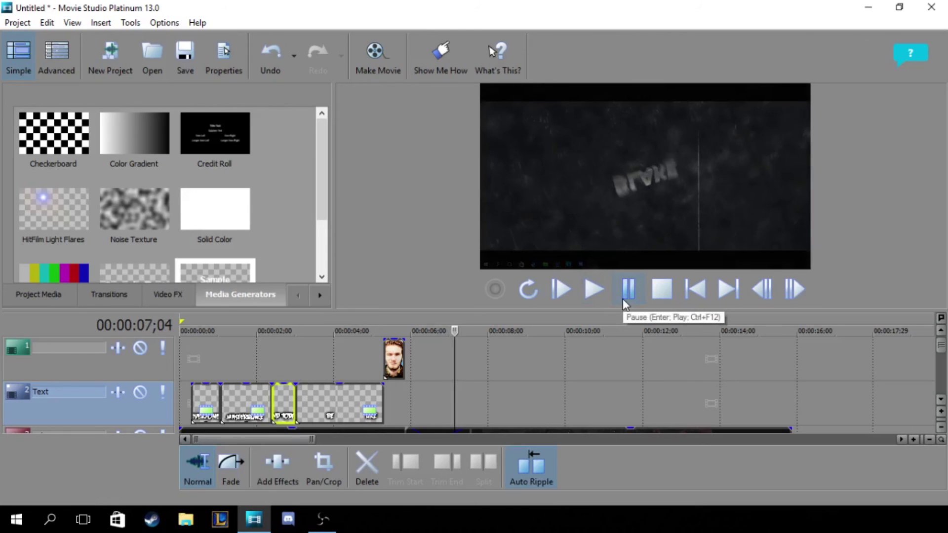
View the whole subtitle sequence on the timeline and briefly play it from the "HELLO" subtitle.
scroll(405, 392, down, 5)
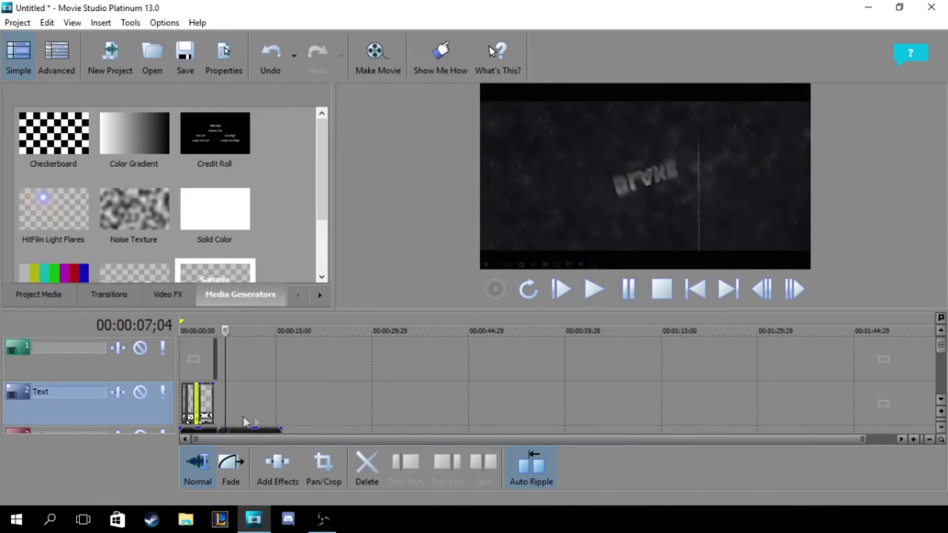
scroll(296, 414, up, 6)
scroll(261, 393, up, 1)
scroll(316, 402, down, 1)
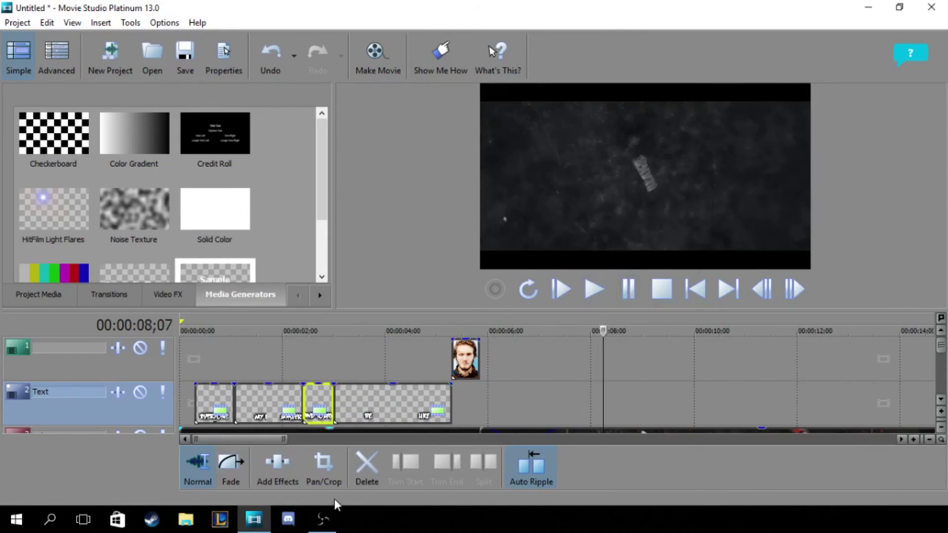
scroll(375, 390, down, 2)
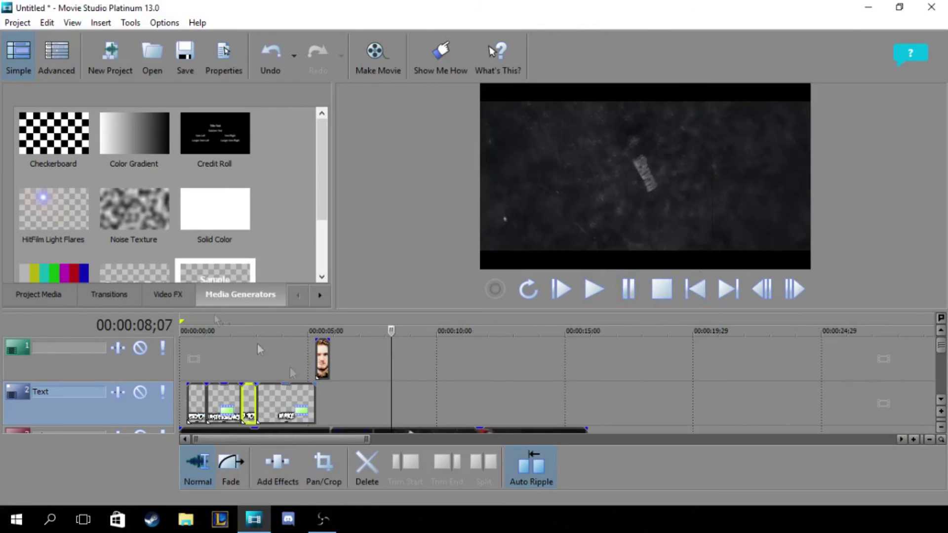
click(187, 330)
key(space)
key(space)
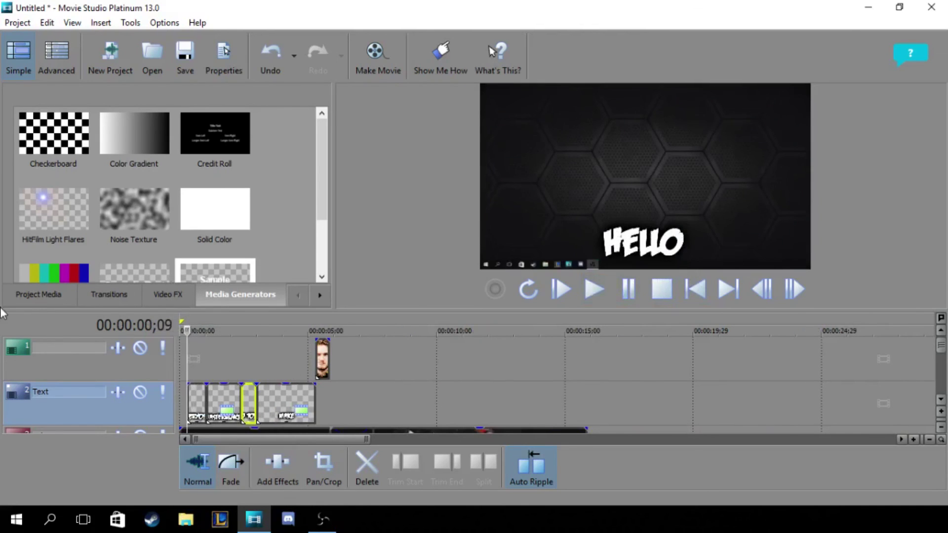
Select MP4 in the Make Movie settings for saving to the hard drive, and close them without rendering.
click(365, 64)
click(414, 328)
click(354, 239)
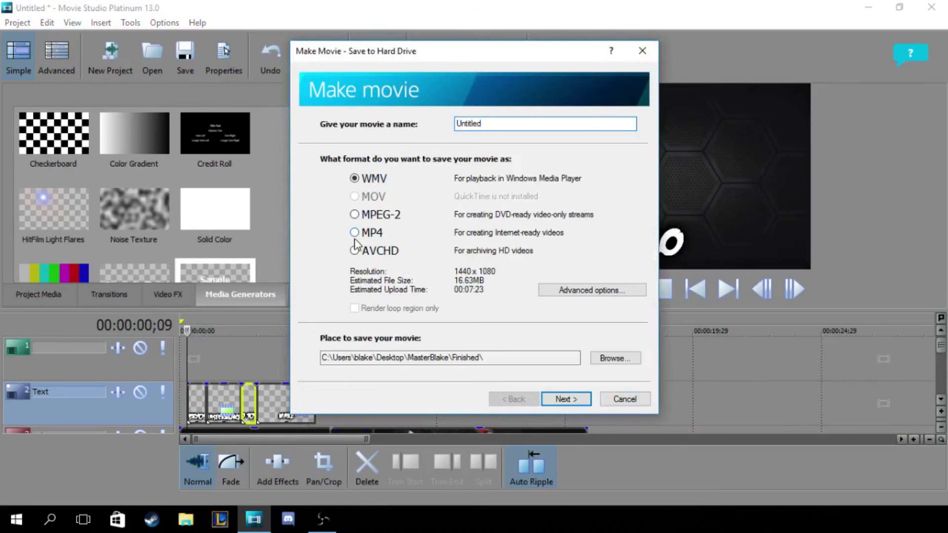
click(354, 234)
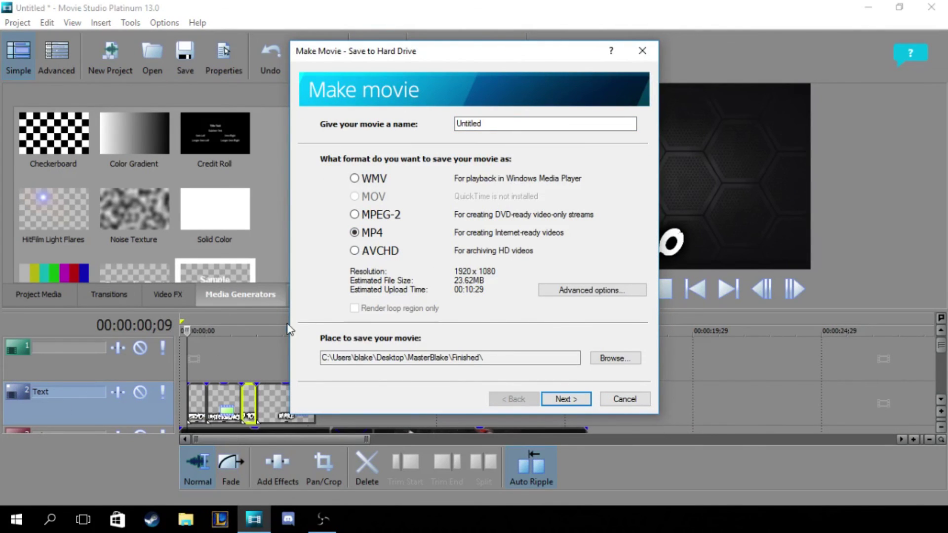
click(643, 50)
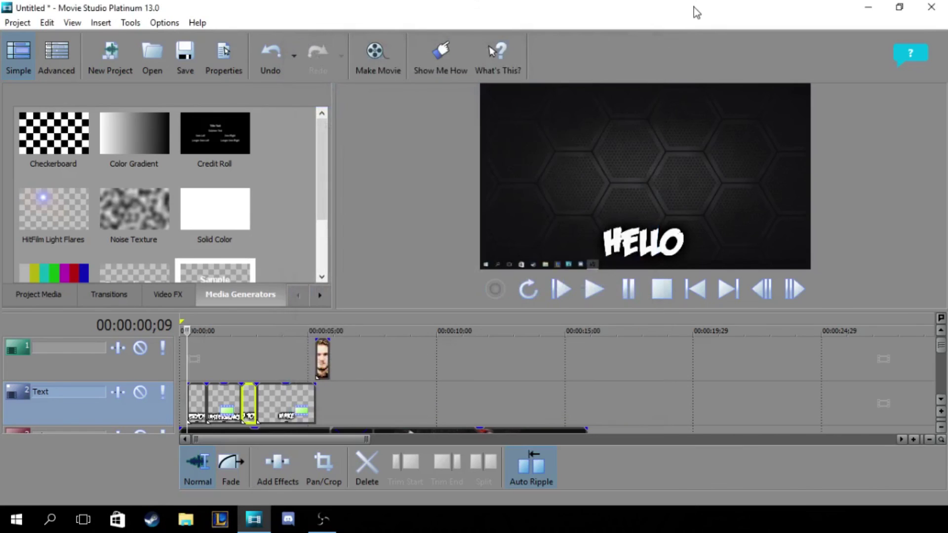